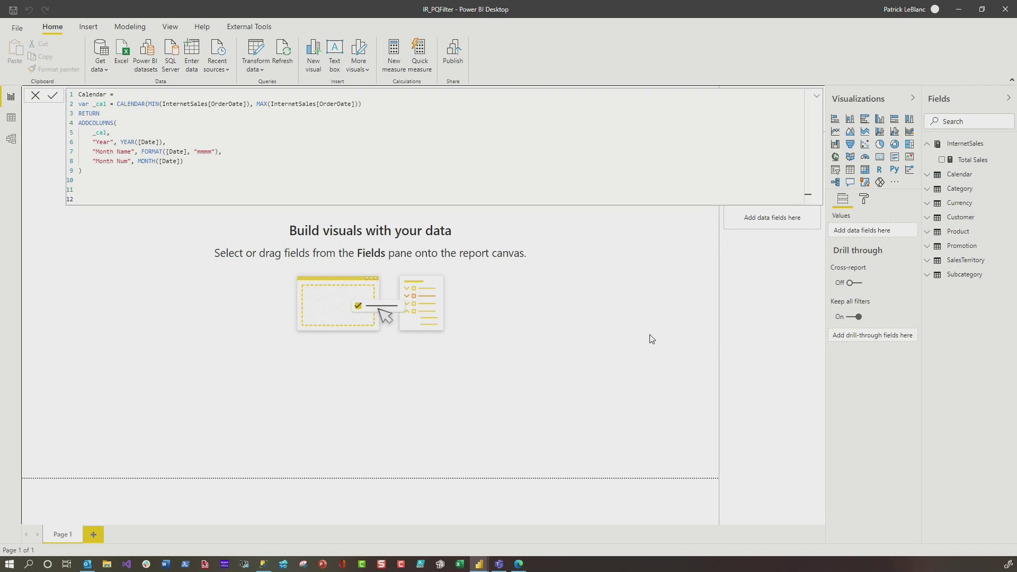
Step: Bring the IR View.sql script back to the front with the results pane hidden
mouse_move(479, 564)
left_click(456, 526)
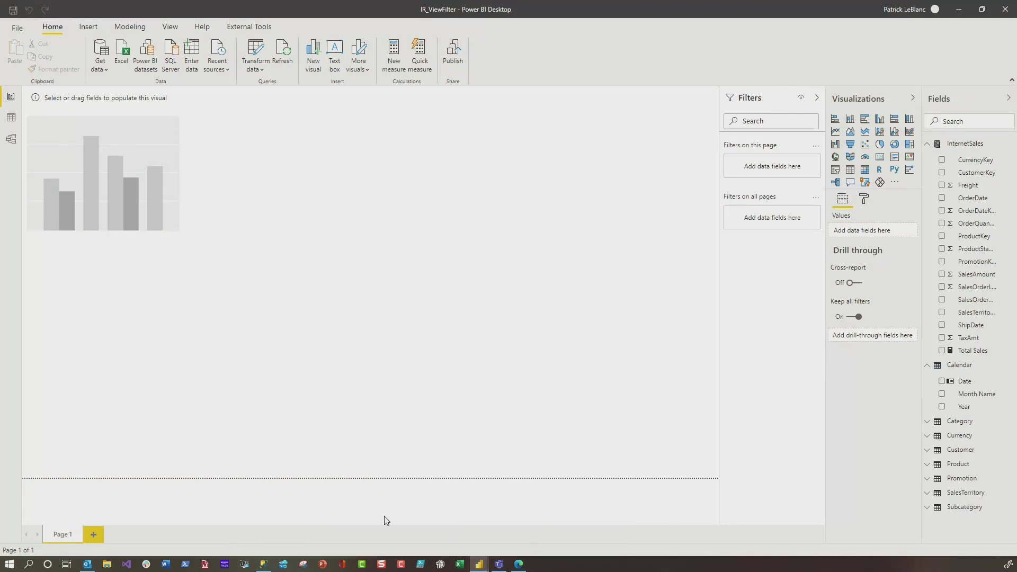
left_click(267, 565)
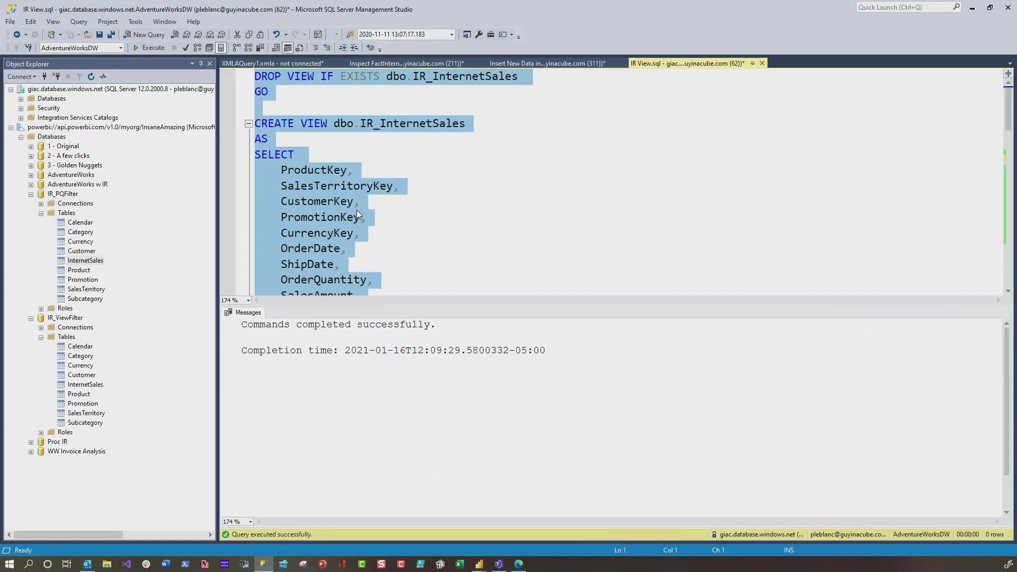
key("ctrl+r")
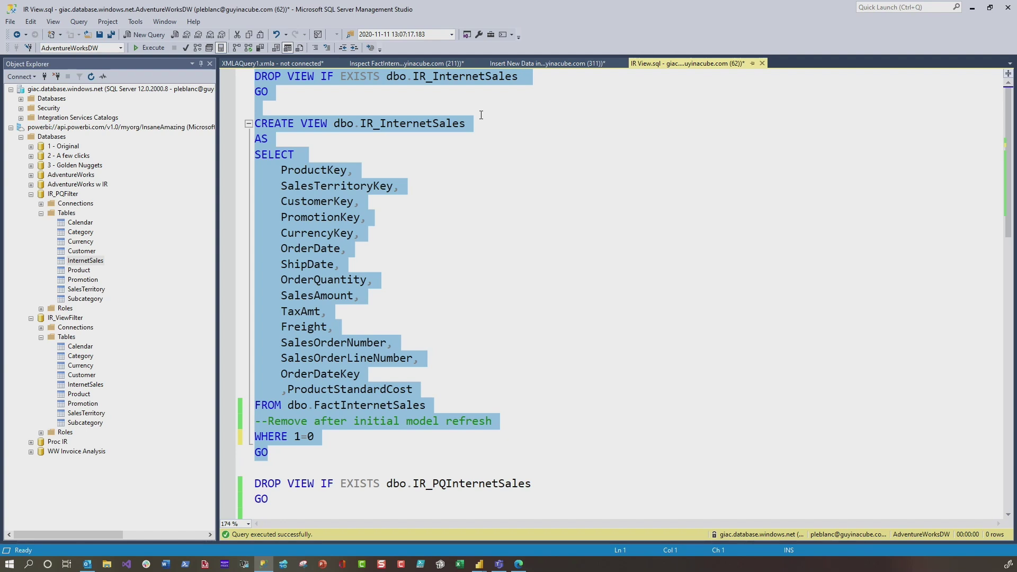
Step: Add a comma after TaxAmt, re-run the full IR_InternetSales view script with WHERE 1=0, and minimize SSMS
left_click(318, 311)
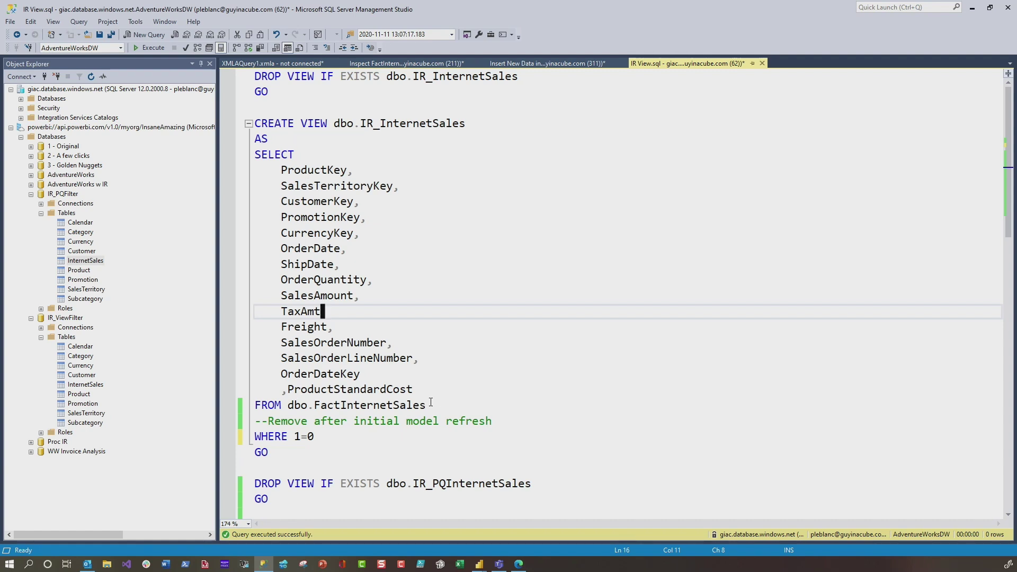
type(",")
left_click_drag(430, 403, 351, 406)
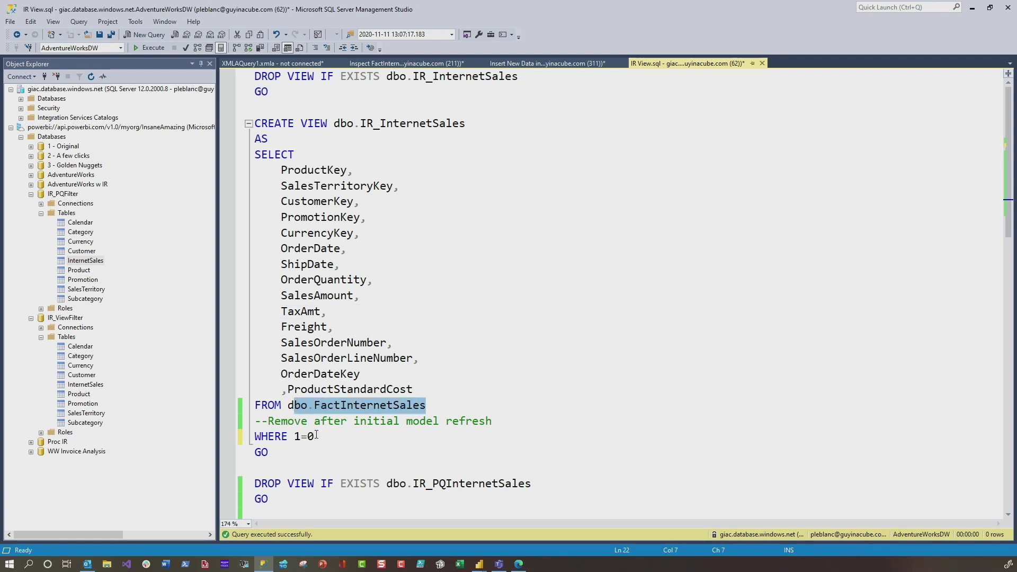
left_click(316, 435)
left_click_drag(273, 454, 248, 53)
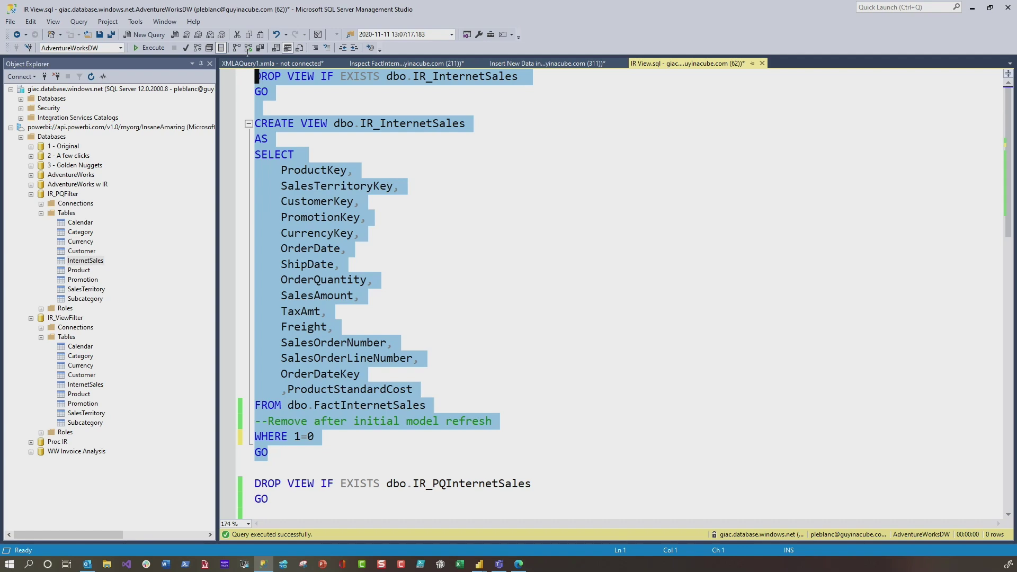
left_click(137, 51)
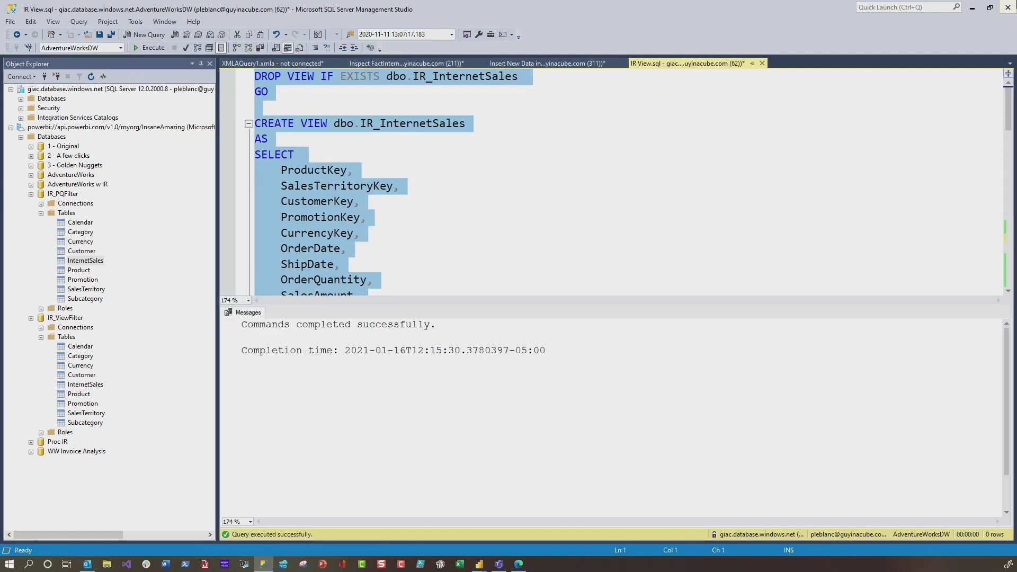
left_click(971, 8)
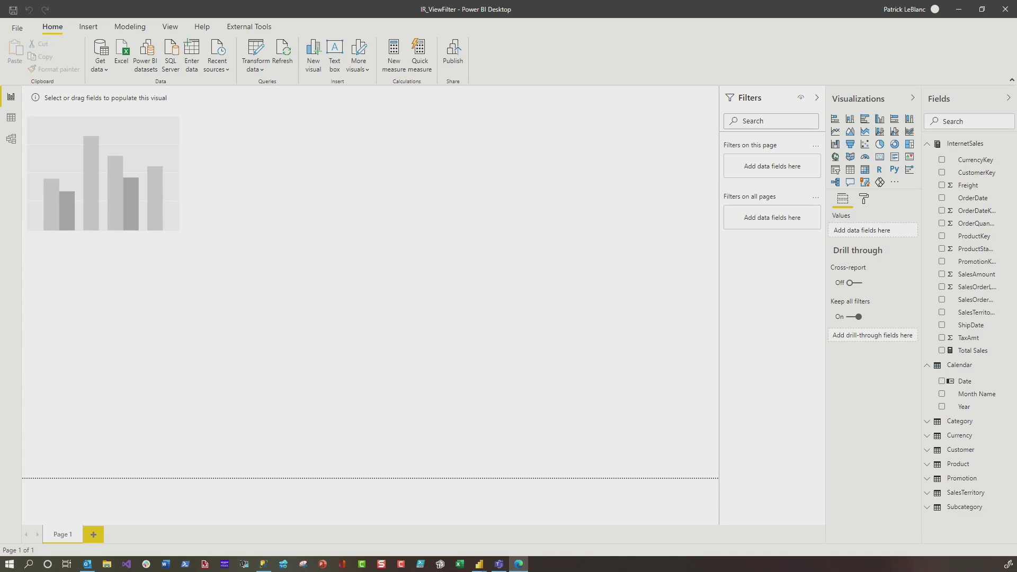
Step: Start an immediate refresh of the IR_ViewFilter dataset in the InsaneAmazing workspace
key("alt+Tab")
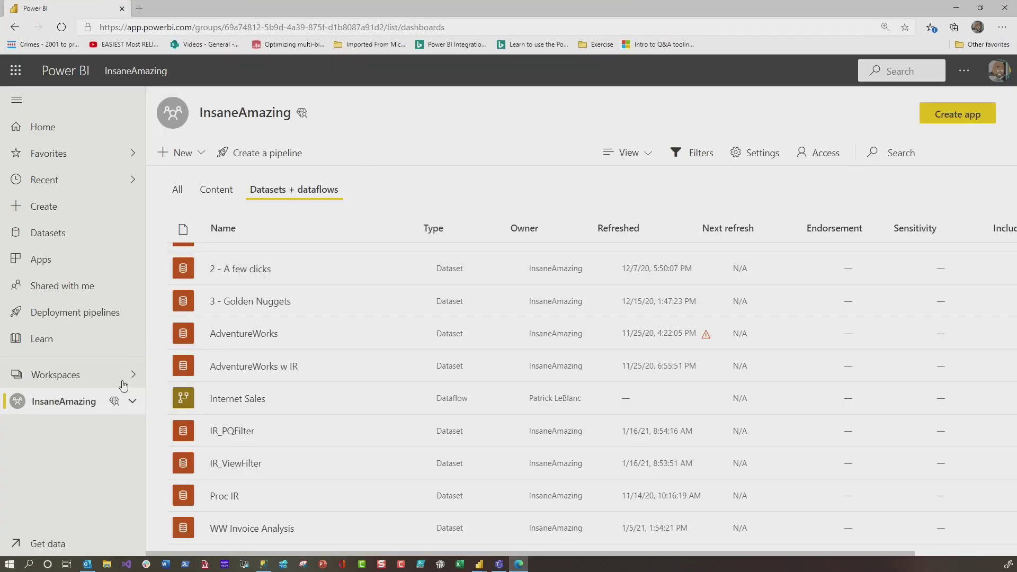
mouse_move(115, 402)
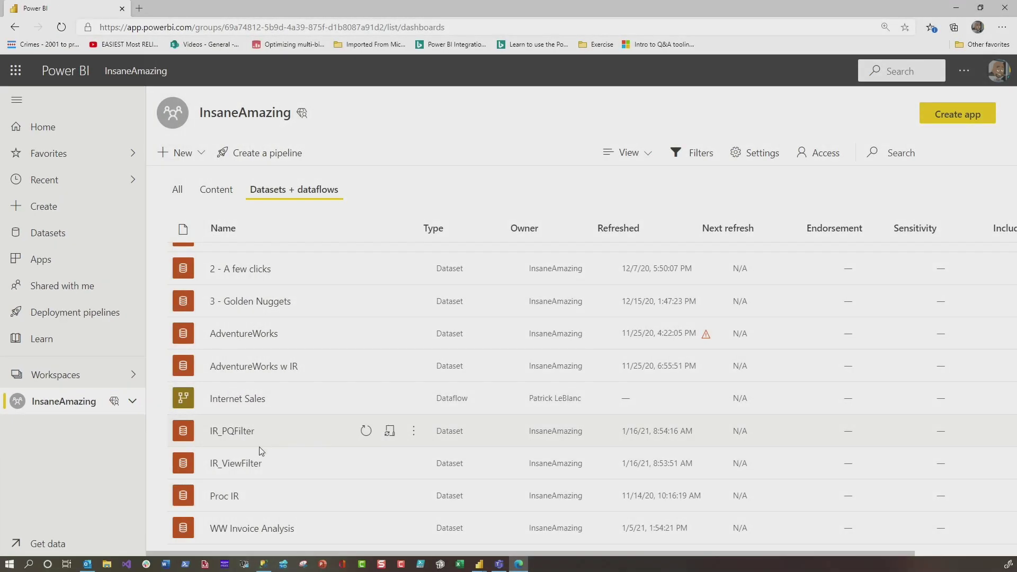
left_click(366, 463)
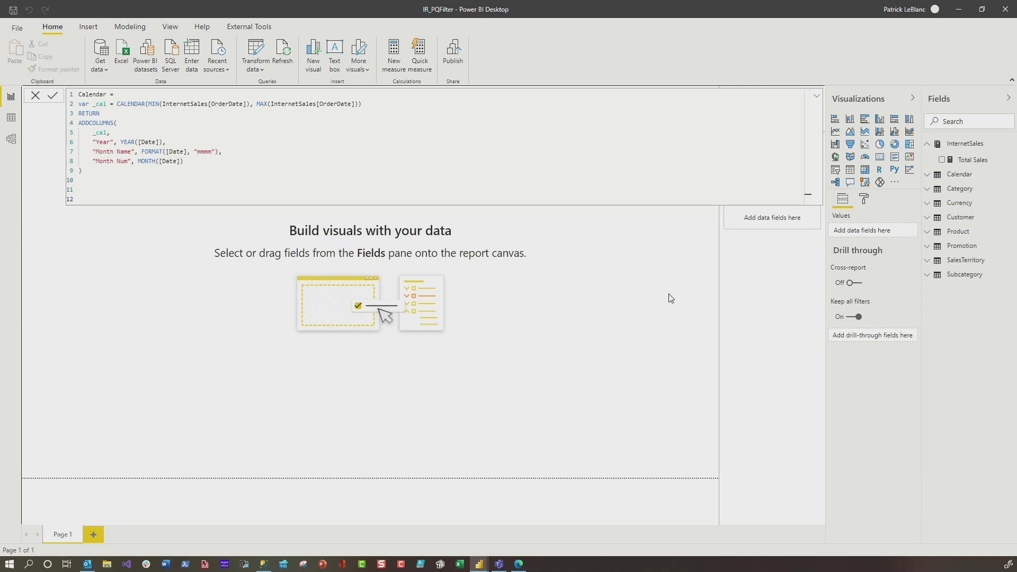
Step: Filter InternetSales to SalesTerritoryKey equals 0 in Power Query, leaving 0 rows, and apply it
left_click(263, 47)
double_click(413, 9)
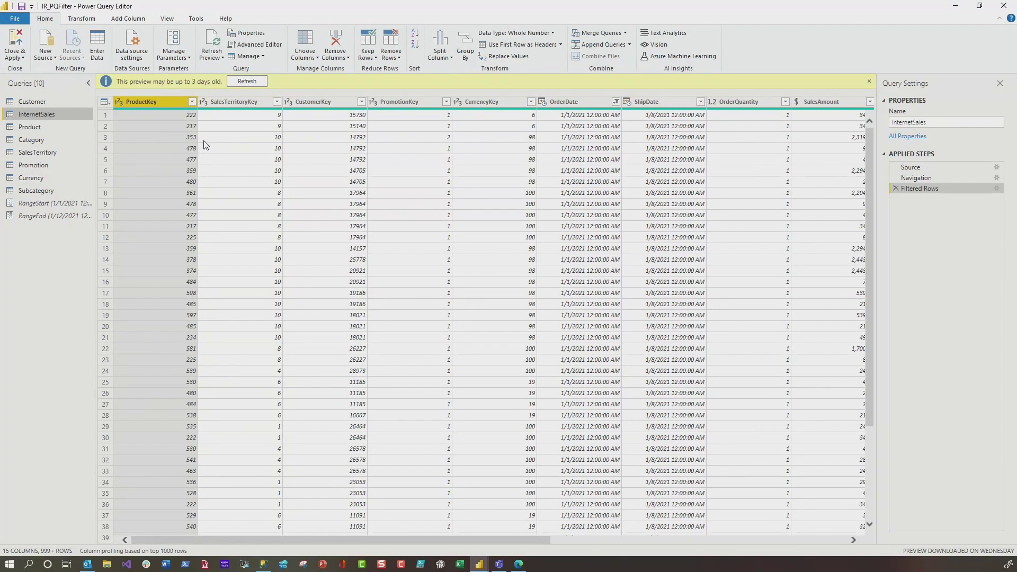
left_click(277, 102)
left_click(277, 102)
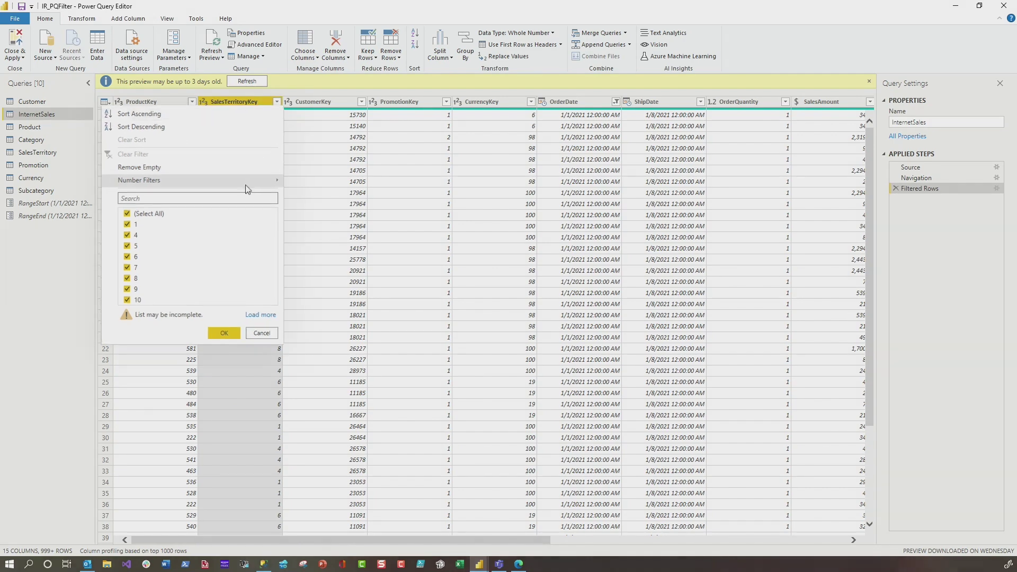
mouse_move(245, 189)
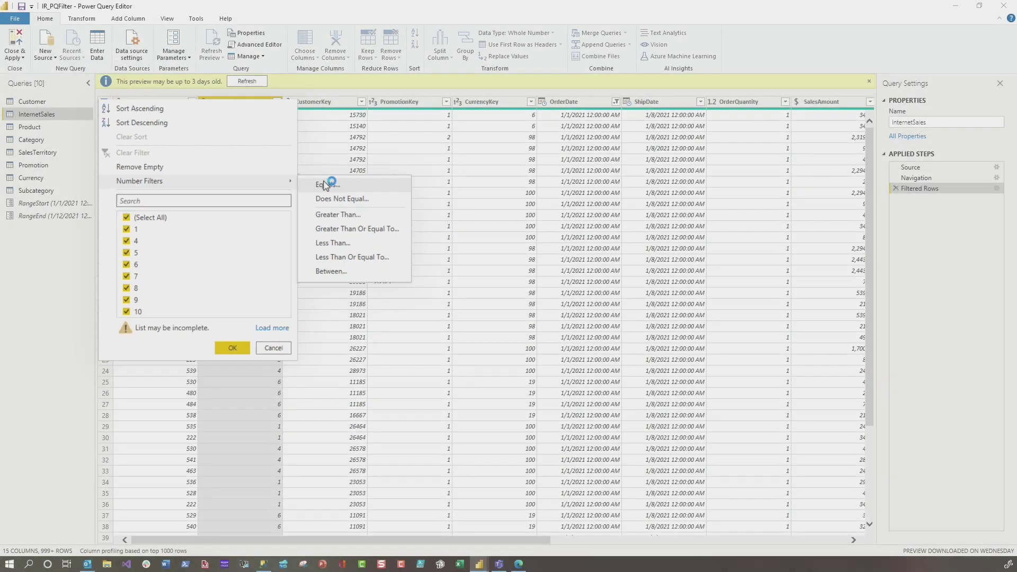
left_click(325, 184)
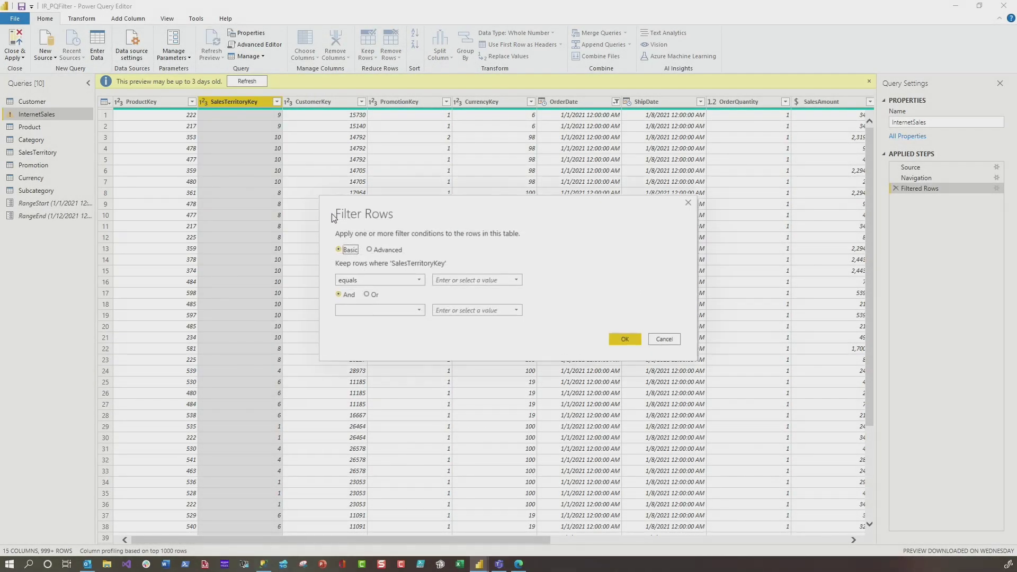
left_click(397, 283)
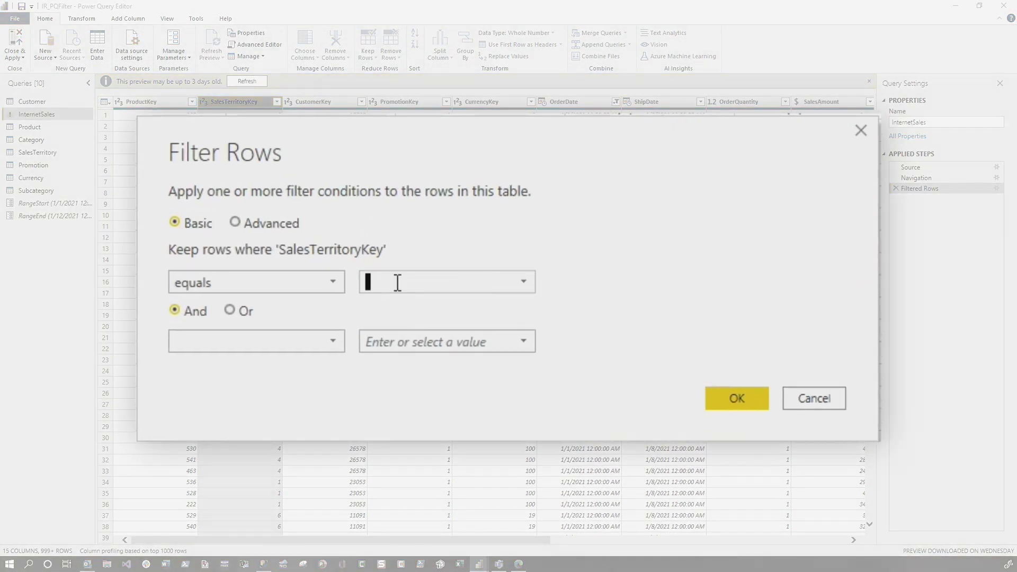
type("0")
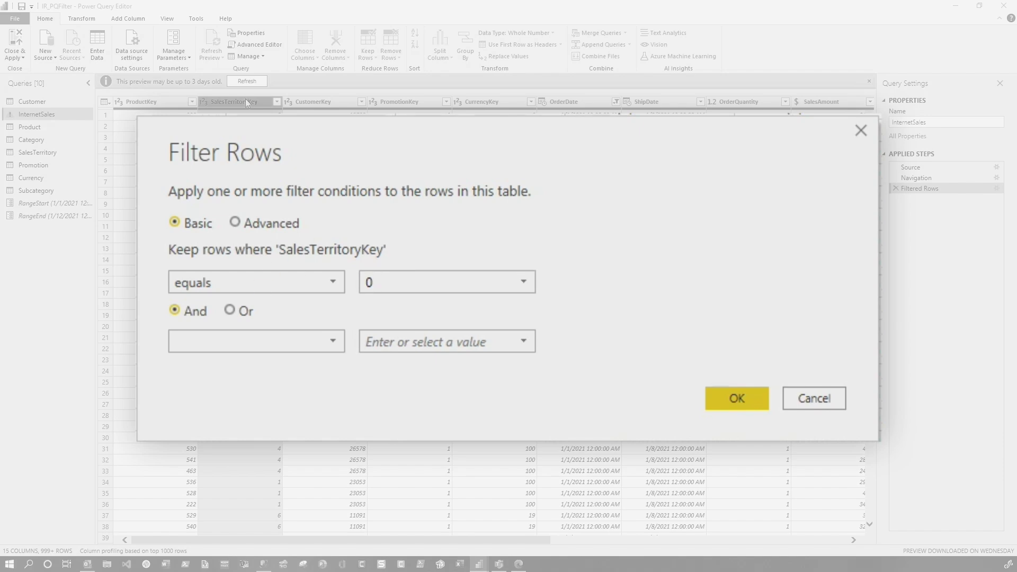
left_click(707, 385)
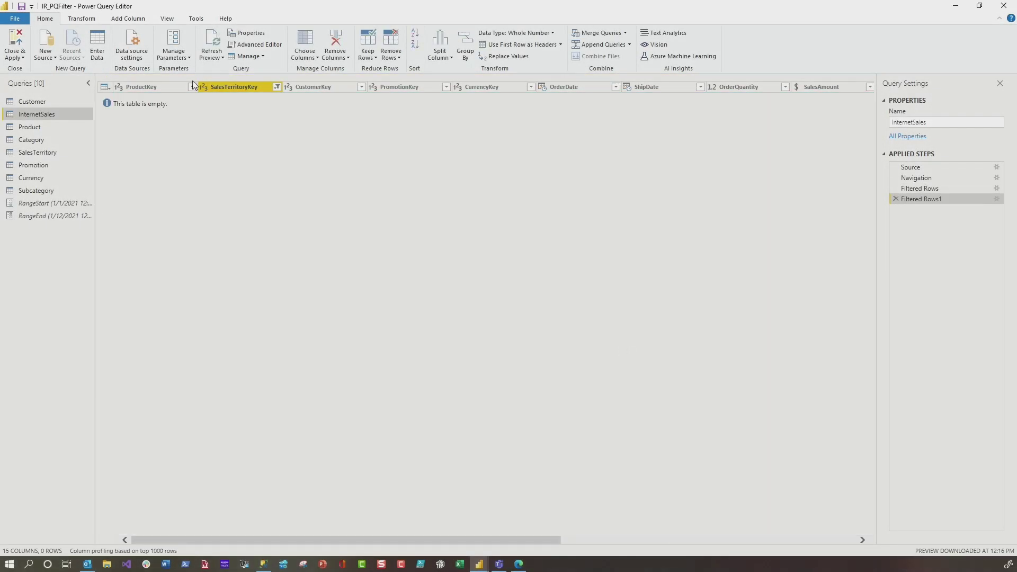
left_click(15, 45)
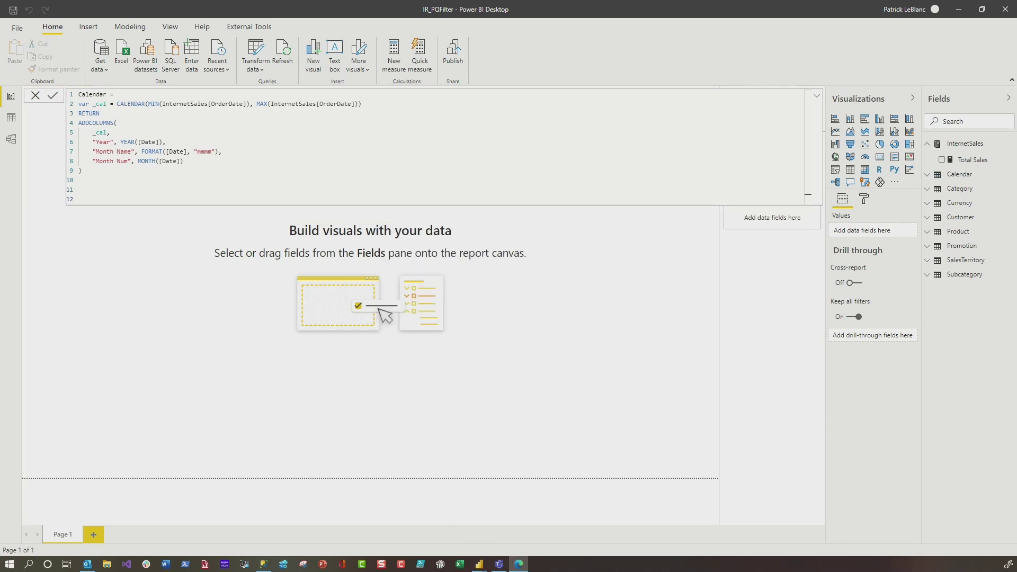
Step: Go from the Power BI service workspace back to the IR View.sql window in SSMS
left_click(519, 564)
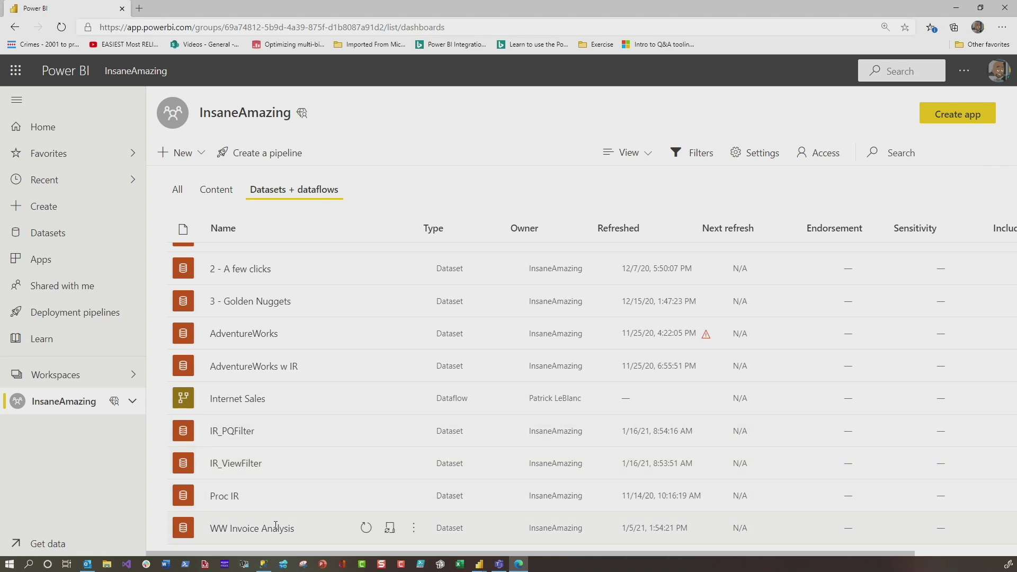
mouse_move(259, 569)
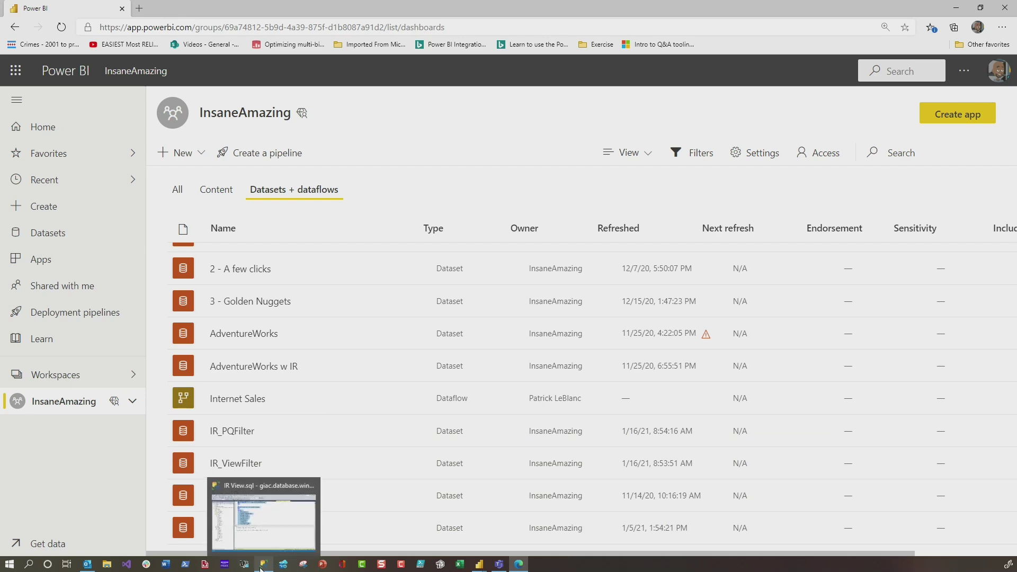
left_click(260, 567)
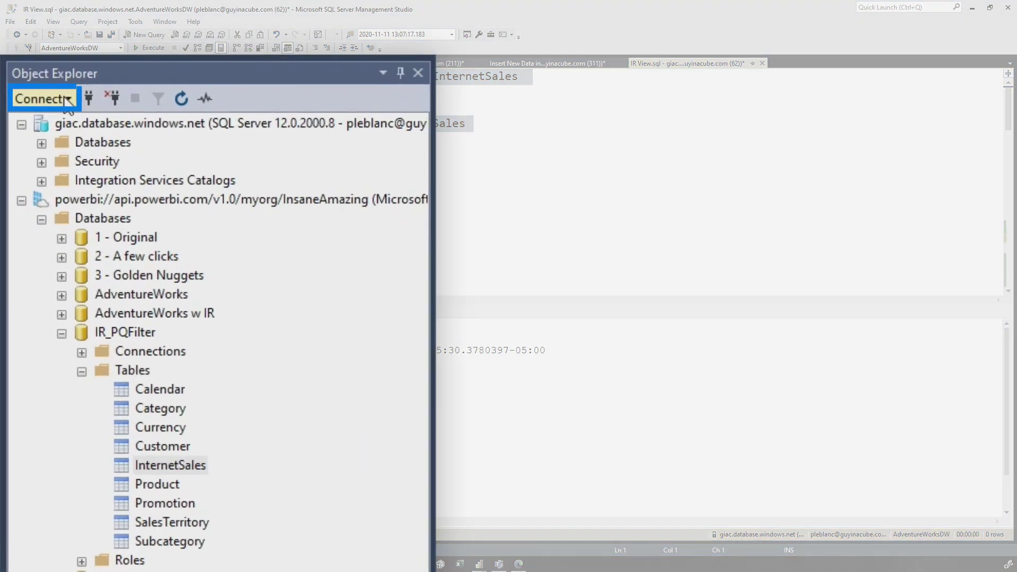
Step: Connect to the InsaneAmazing Analysis Services workspace endpoint using MFA authentication
left_click(35, 77)
left_click(90, 146)
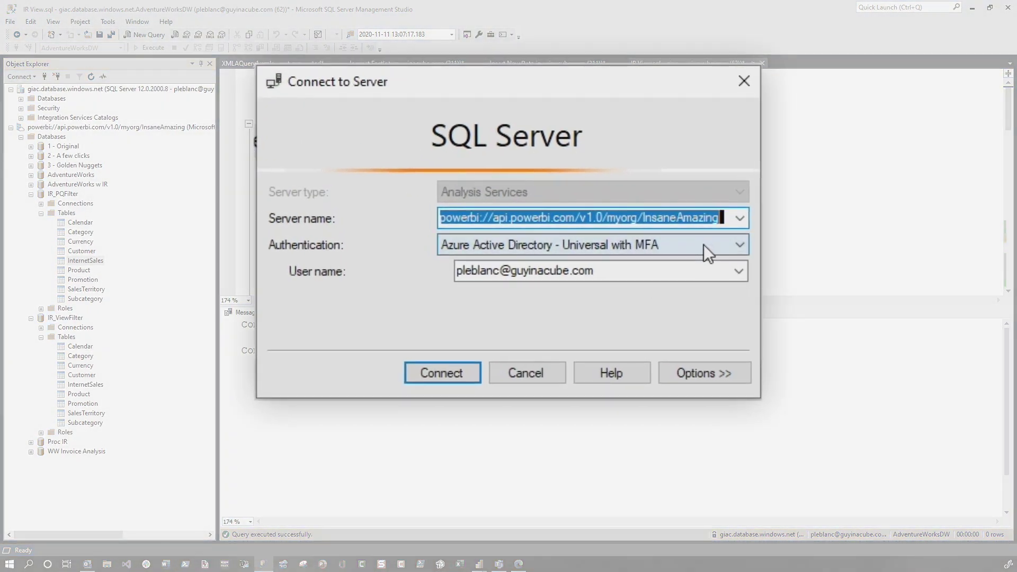
left_click(605, 238)
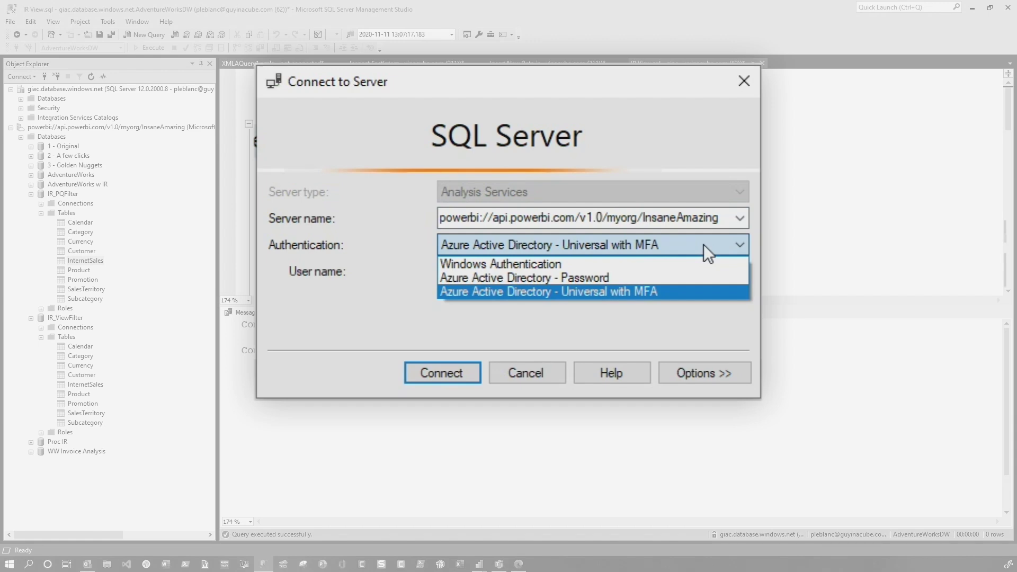
left_click(703, 243)
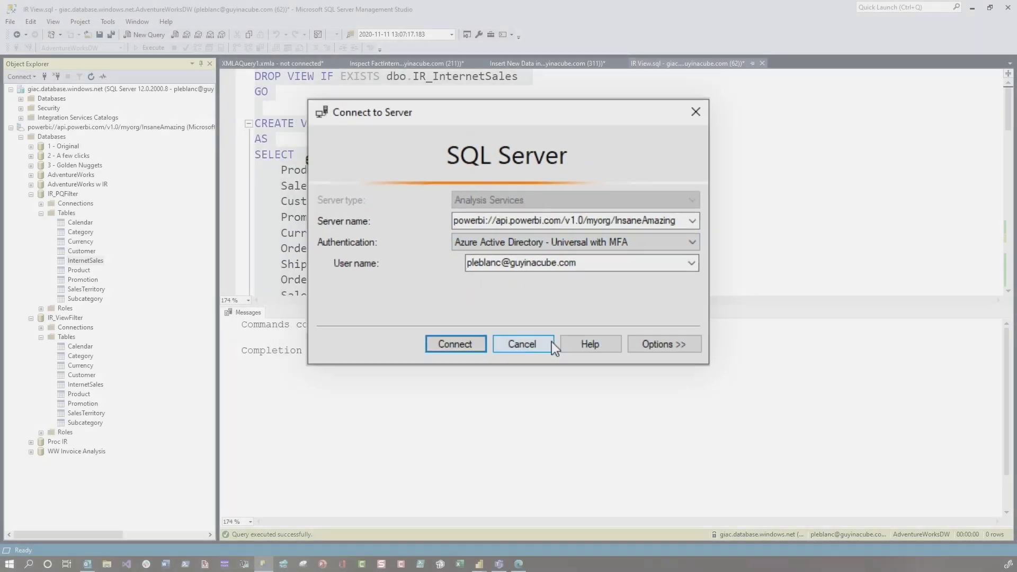
left_click(548, 341)
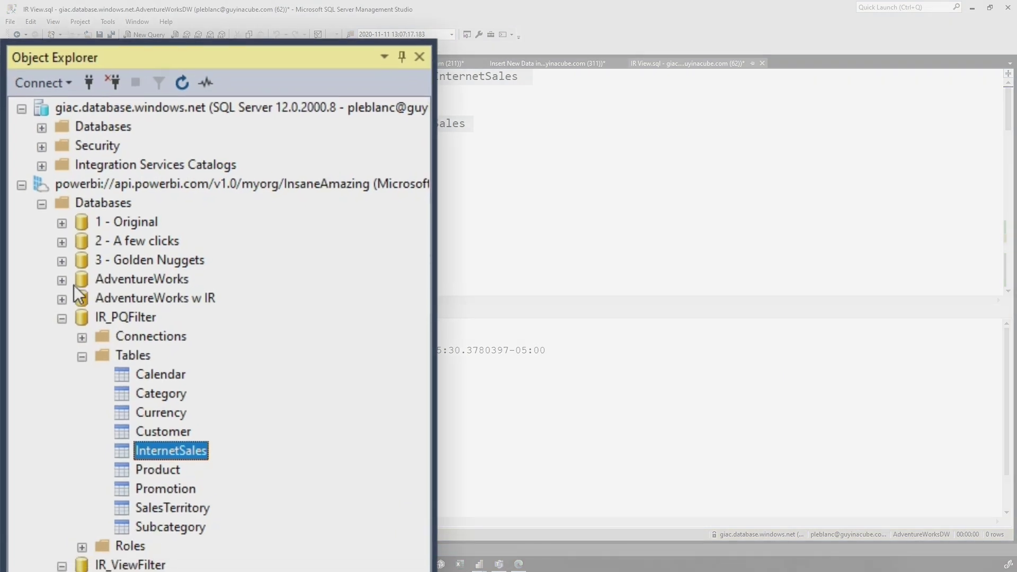
Step: Expand the IR_PQFilter tables and bring up the InternetSales table's actions
left_click(59, 299)
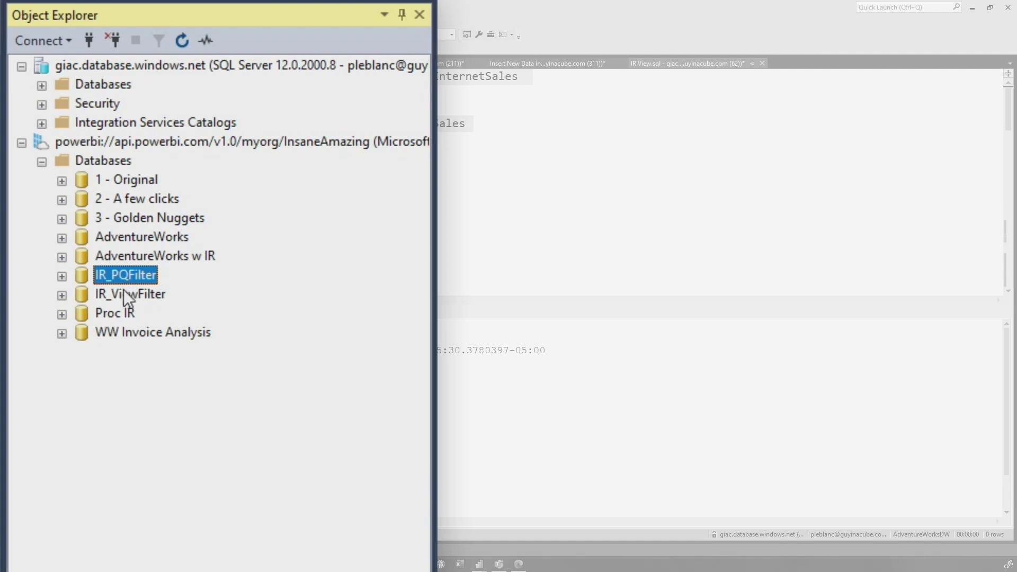
left_click(60, 276)
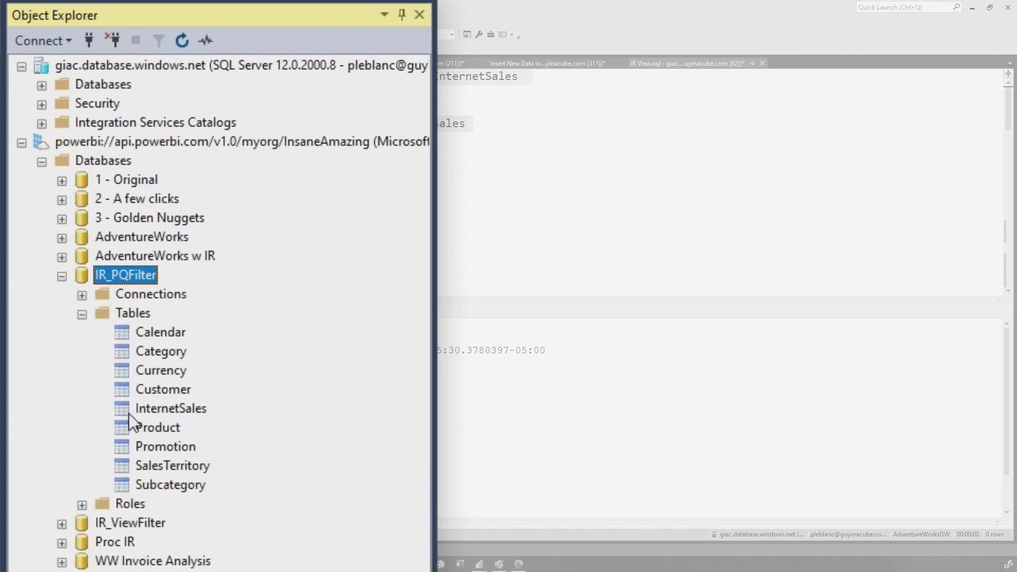
right_click(173, 412)
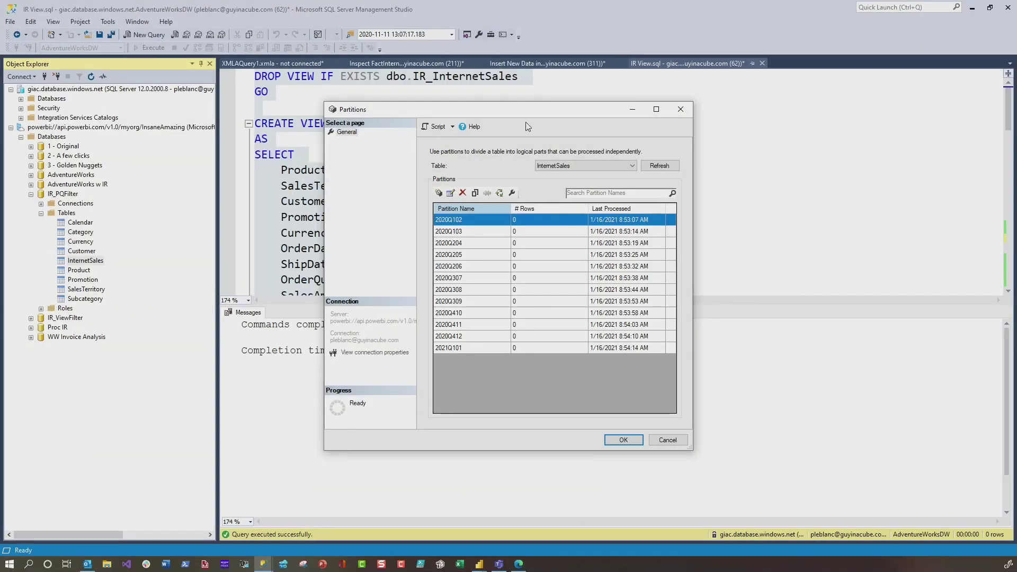
Step: Review IR_PQFilter's InternetSales partitions, then close the list and collapse IR_PQFilter
left_click_drag(528, 124, 507, 110)
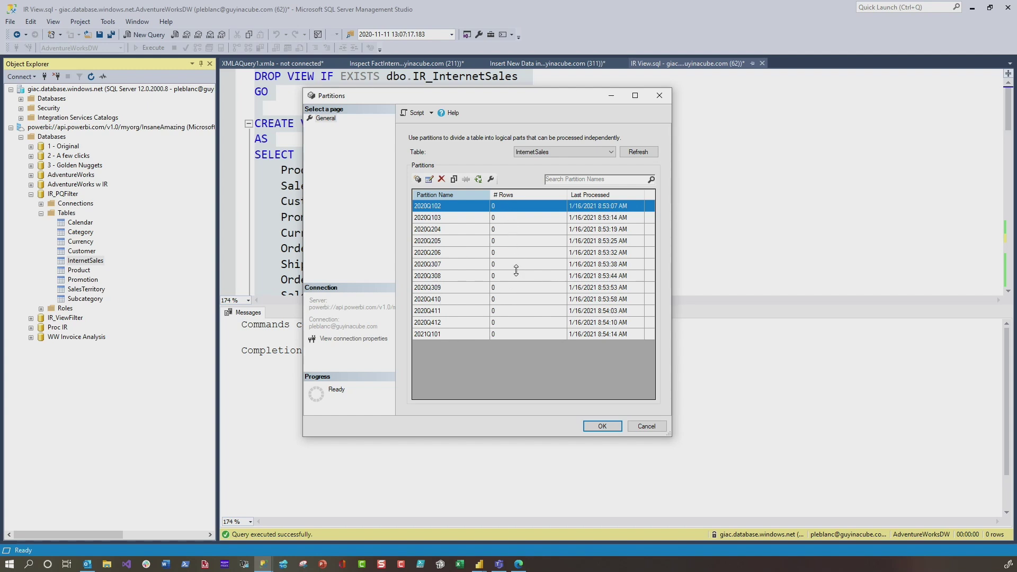
left_click(647, 426)
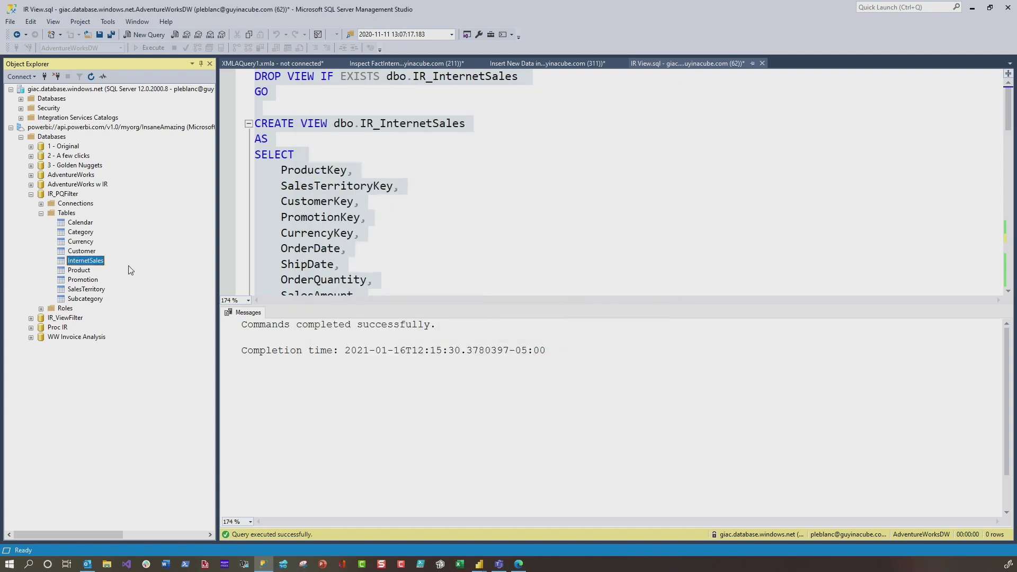
left_click(31, 194)
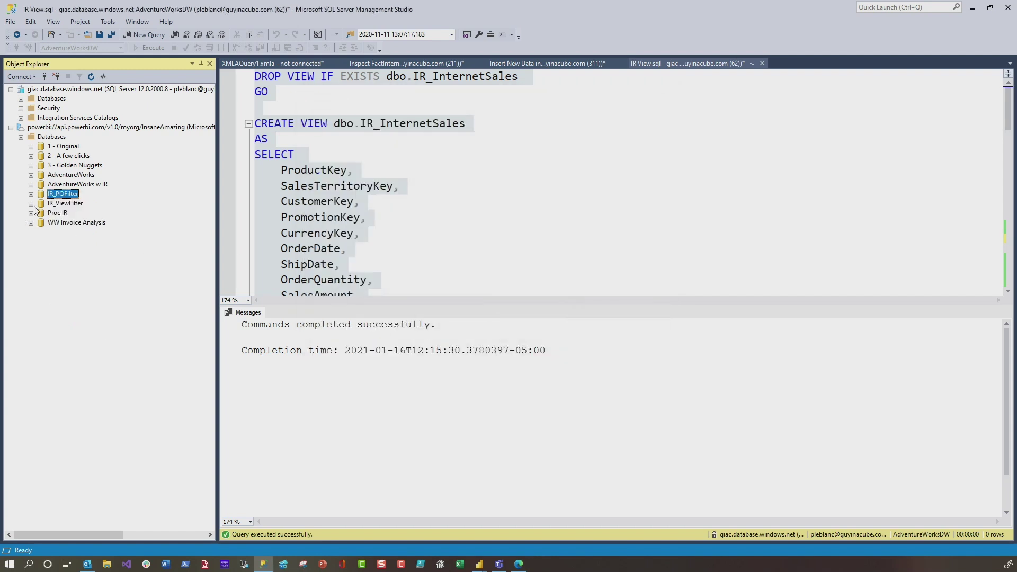
Step: View IR_ViewFilter's InternetSales partitions, all 0 rows, then return to the IR_PQFilter report
left_click(31, 204)
right_click(95, 272)
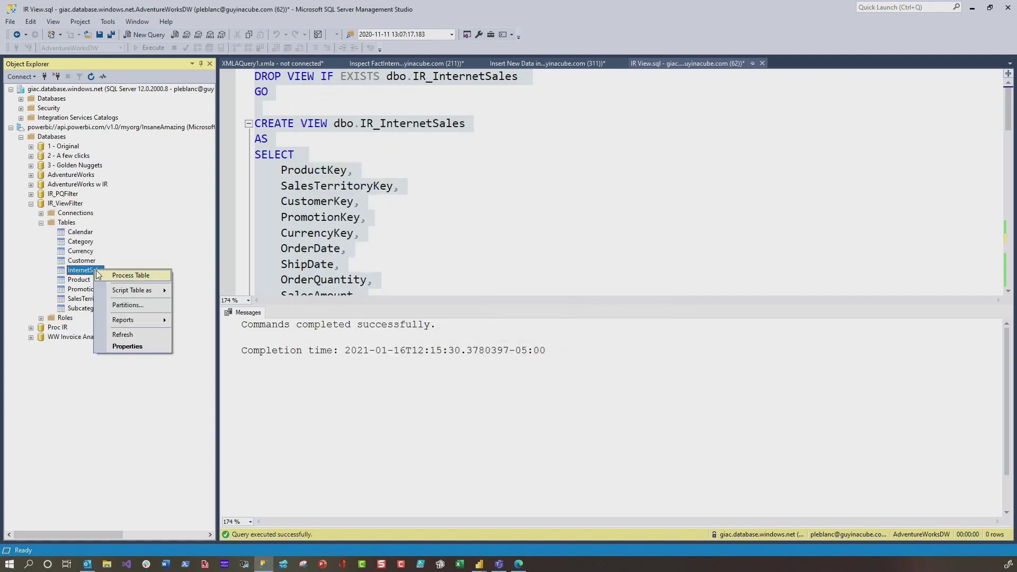
left_click(127, 305)
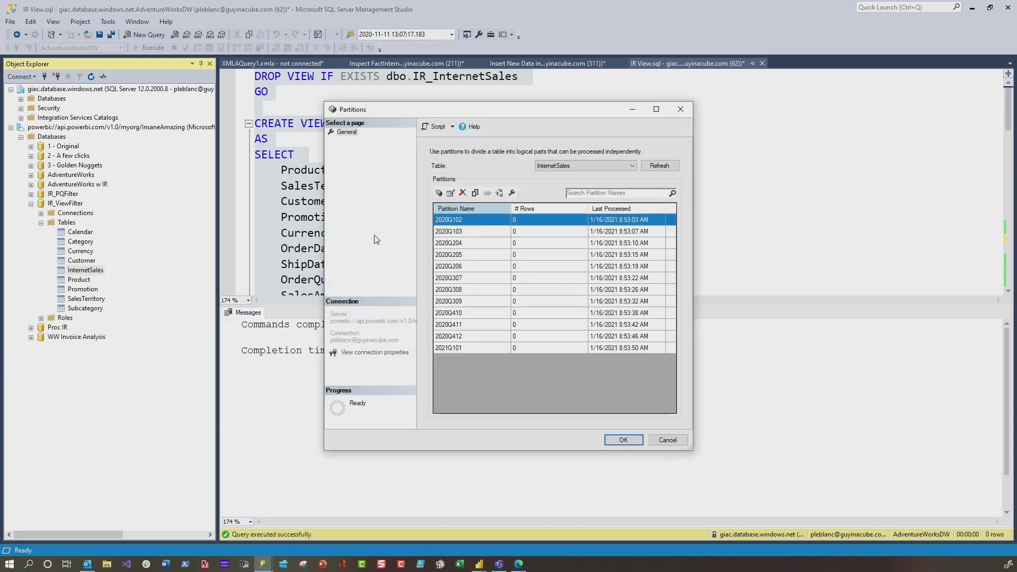
left_click(479, 563)
left_click(445, 540)
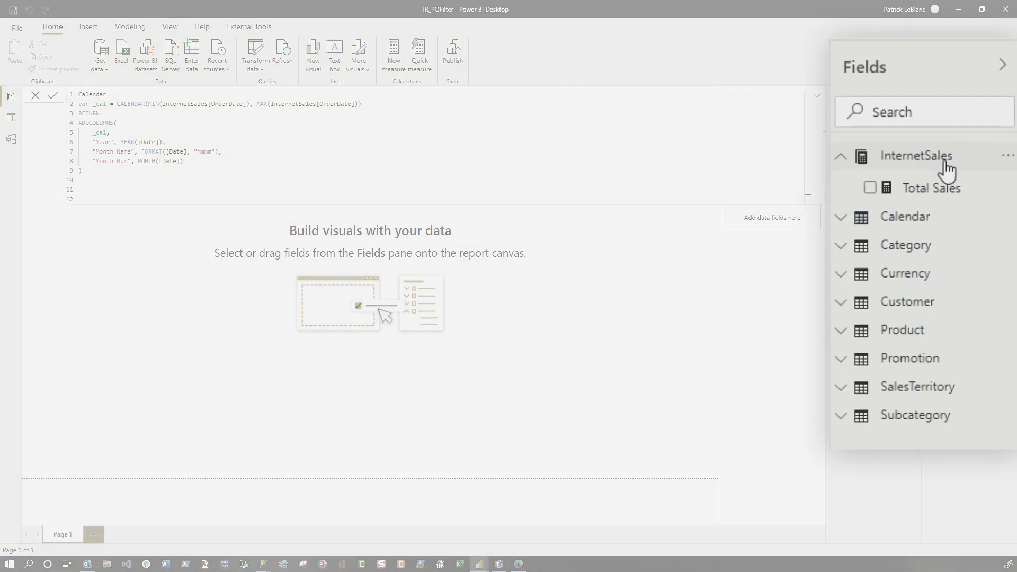
right_click(964, 144)
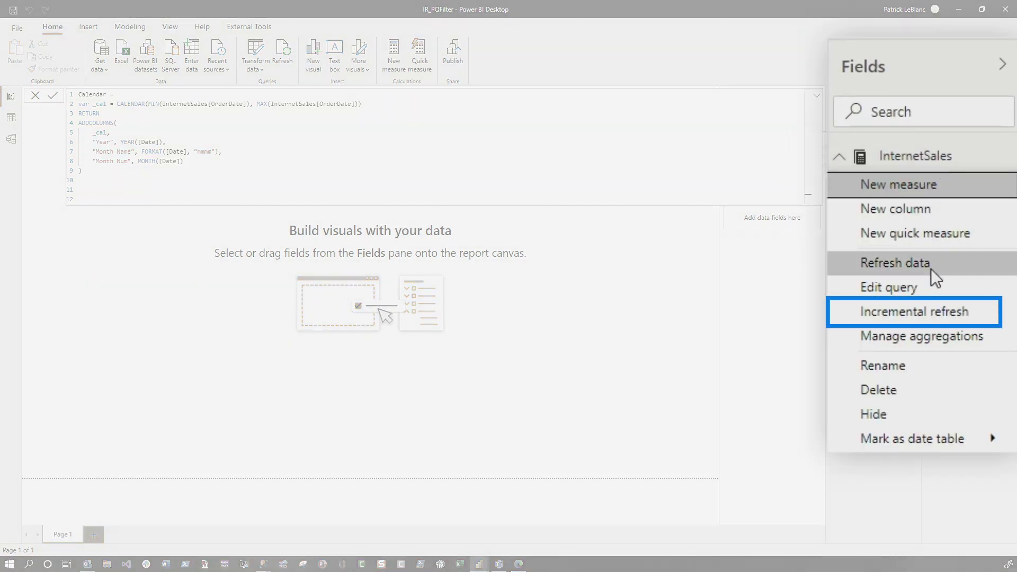
left_click(900, 312)
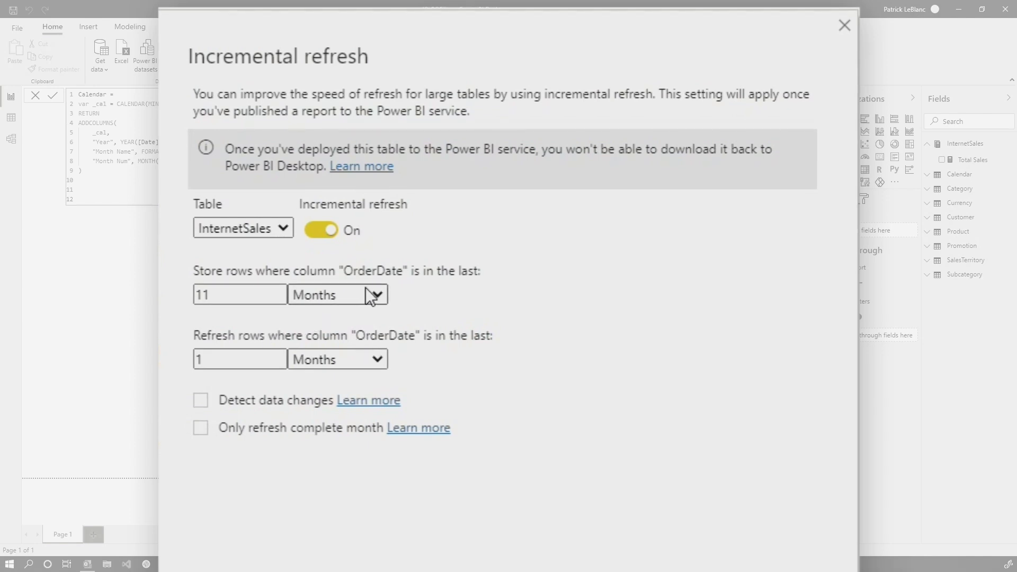
left_click(365, 294)
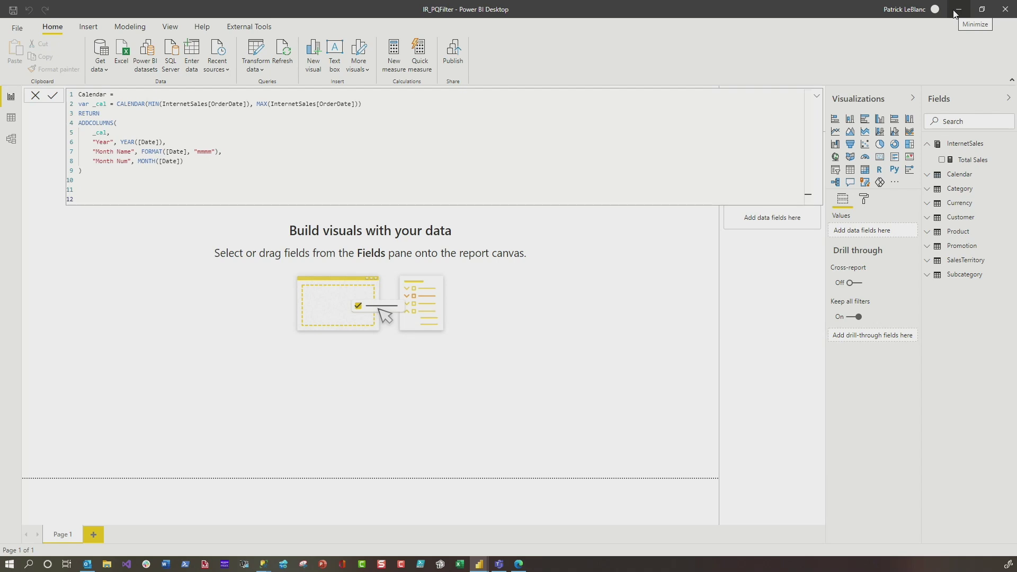
Step: Comment out WHERE 1=0 with -- and re-run the IR_InternetSales view script to recreate the view
mouse_move(264, 567)
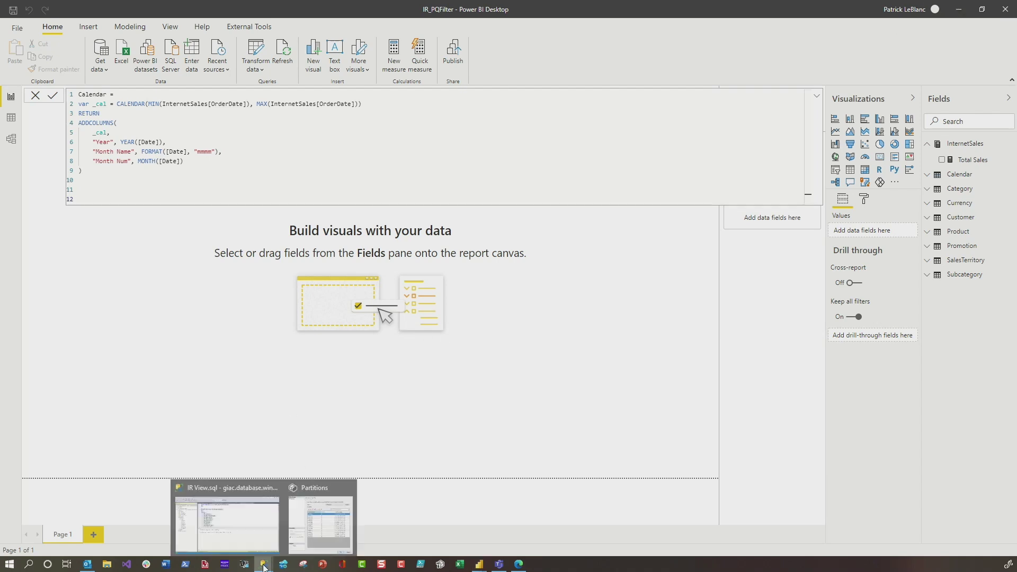
left_click(267, 538)
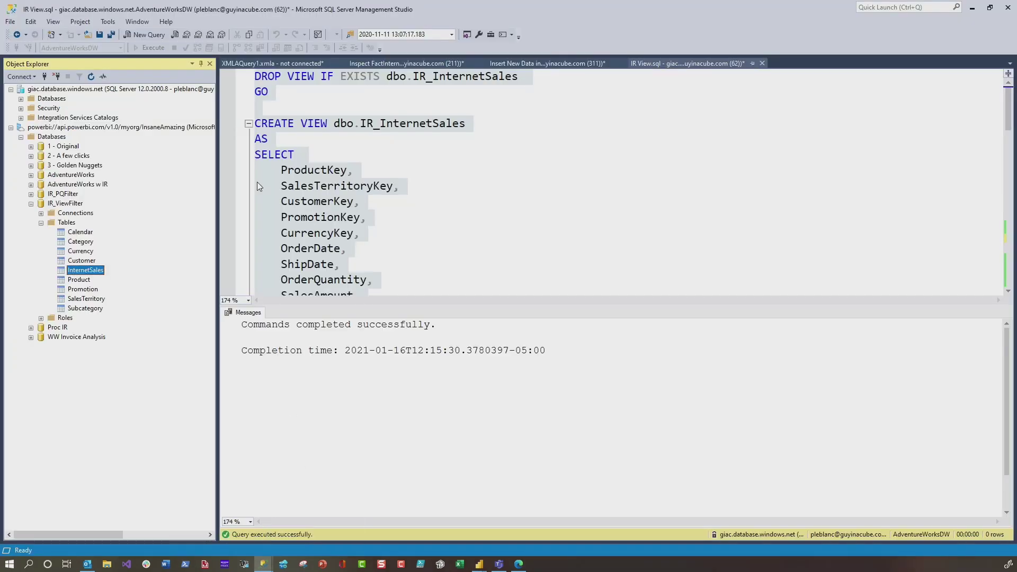
left_click(373, 169)
key("ctrl+r")
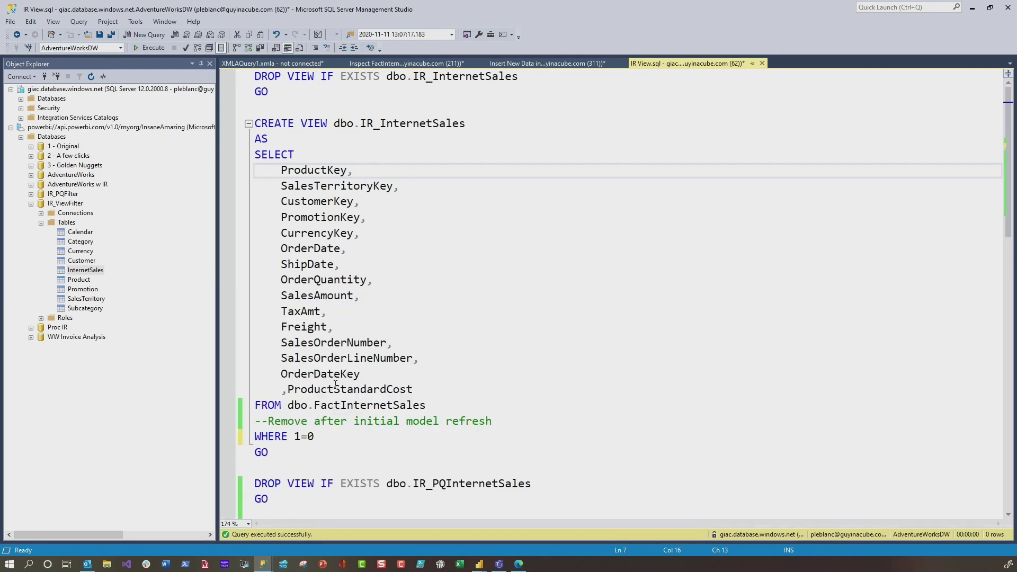
left_click(255, 436)
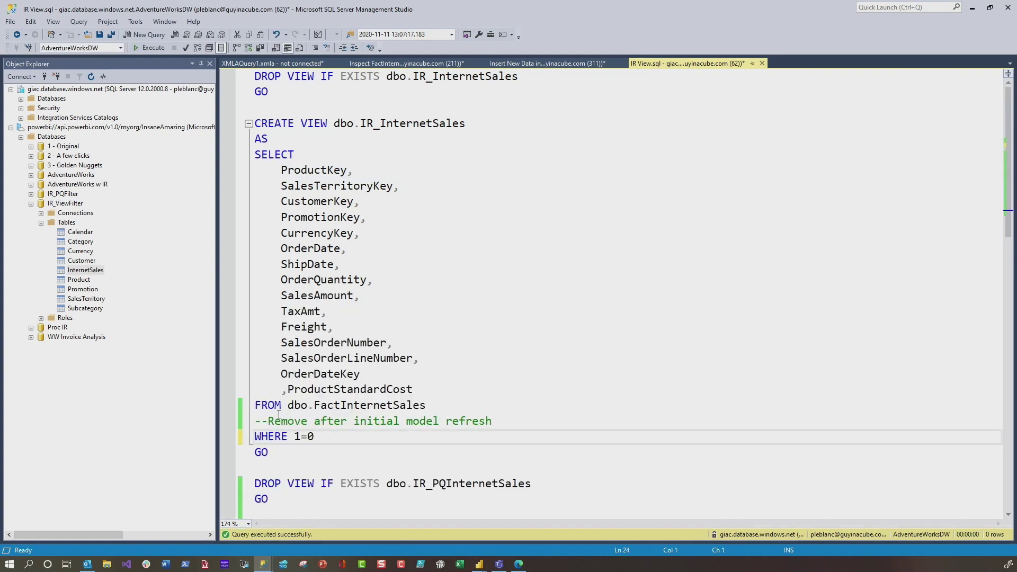
type("--")
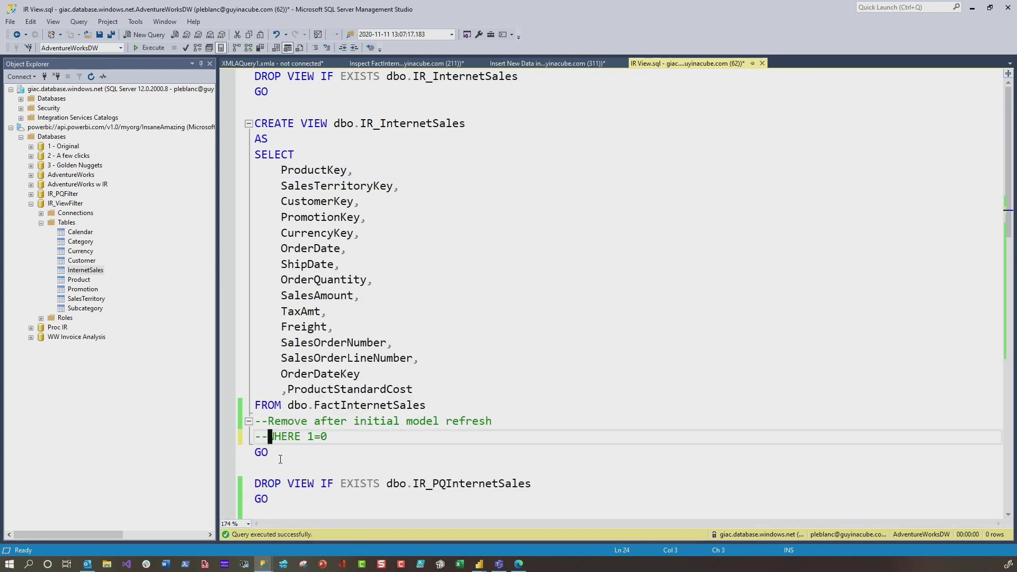
left_click_drag(280, 459, 254, 75)
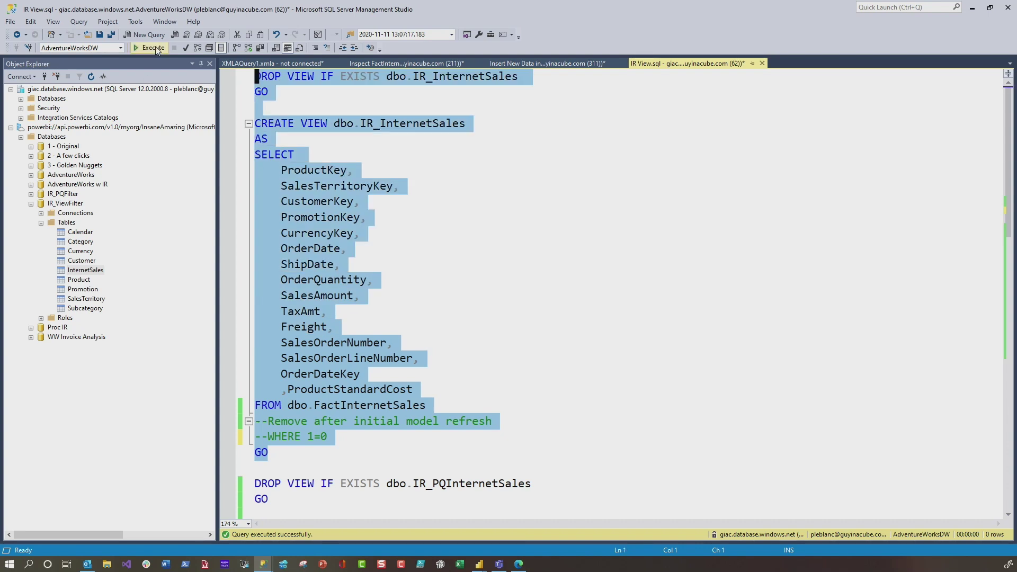
left_click(157, 49)
key("ctrl+r")
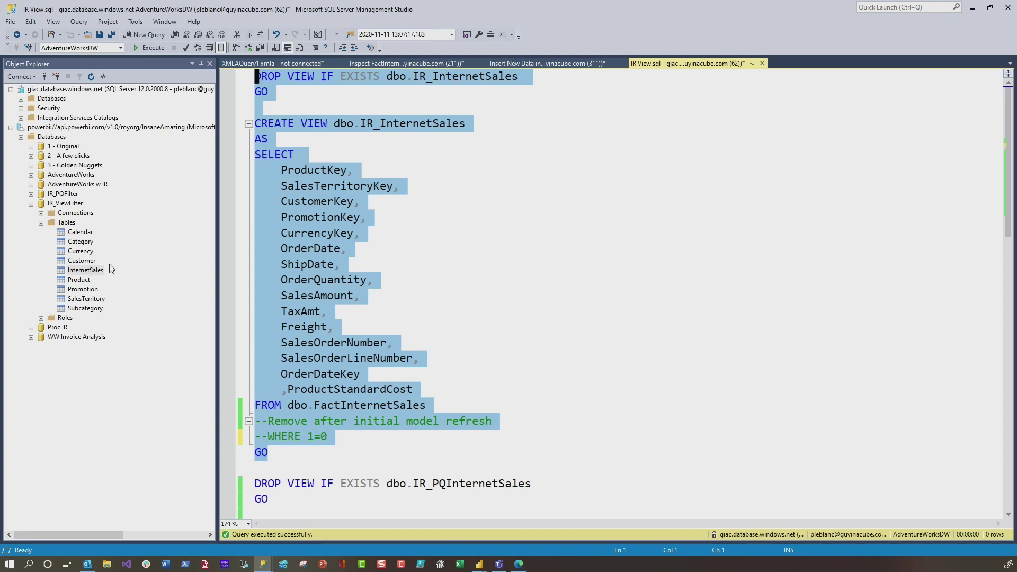
Step: Process InternetSales partitions 2020Q102 and 2020Q103 using Process Data mode
right_click(94, 272)
left_click(126, 302)
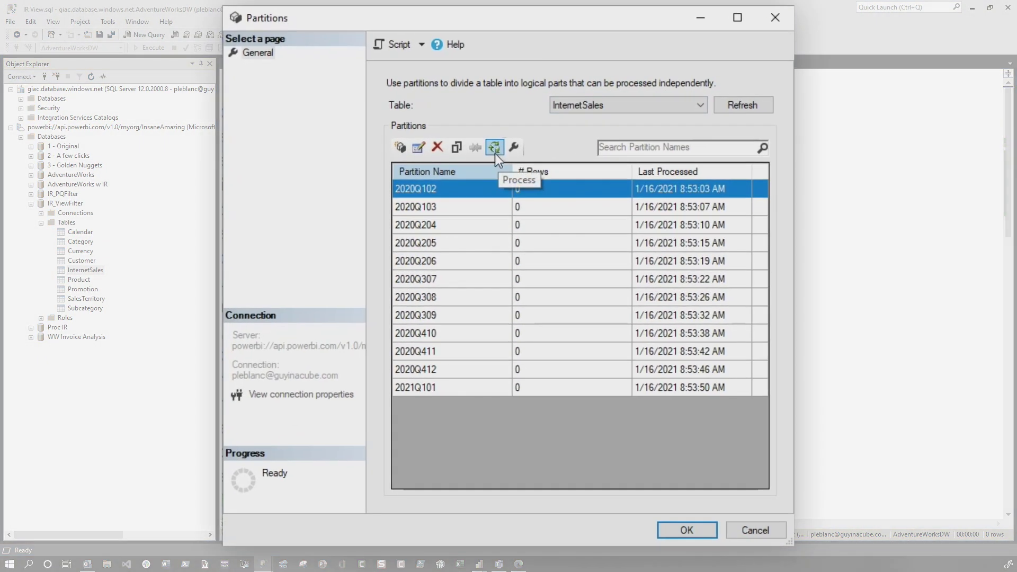
left_click(495, 149)
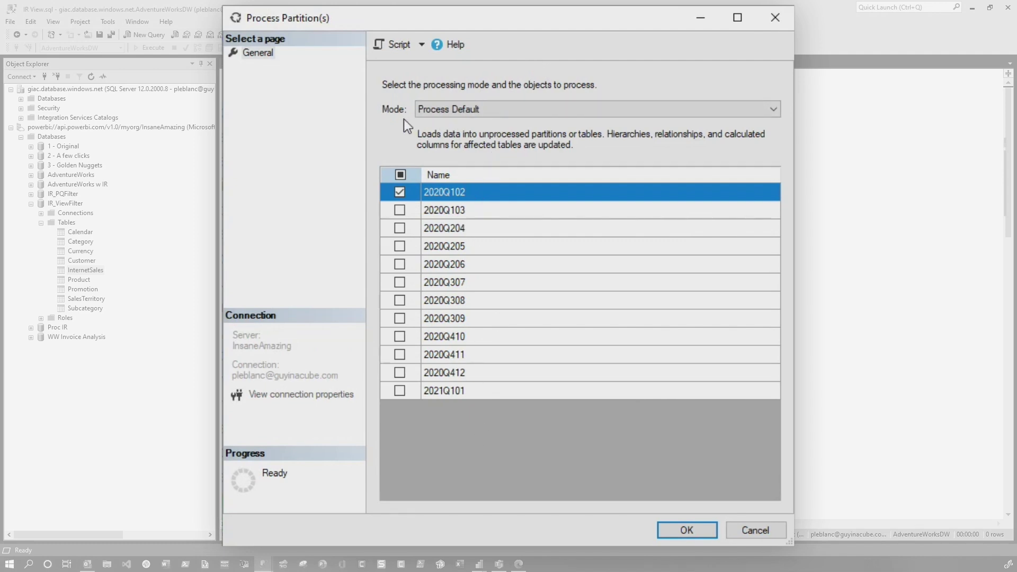
left_click(468, 110)
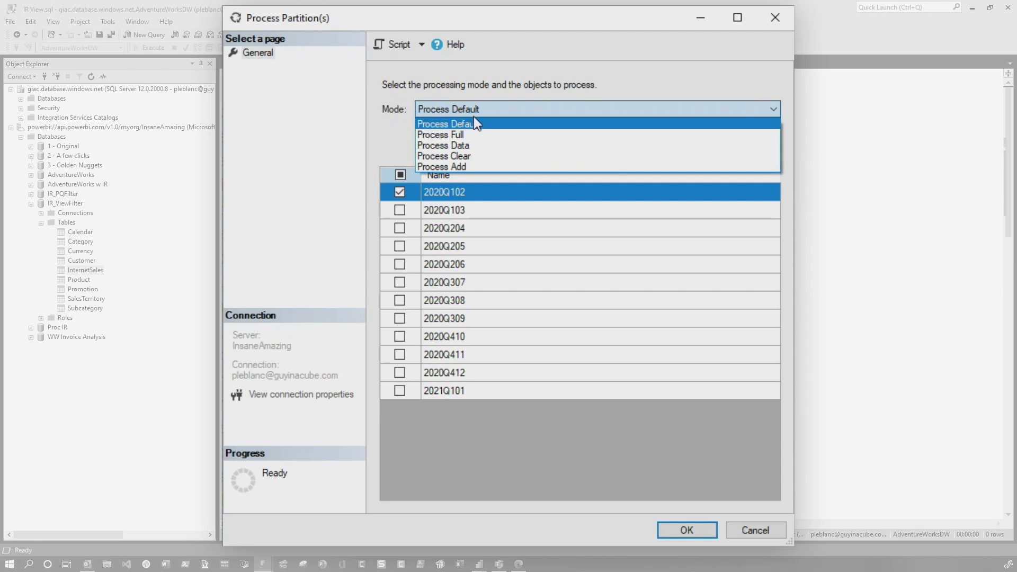
left_click(473, 144)
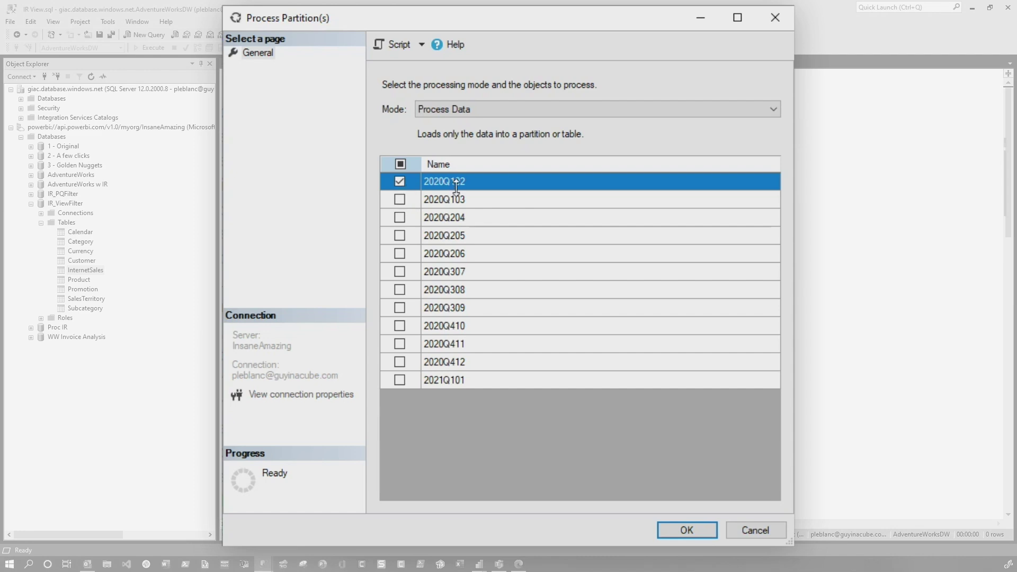
left_click(399, 202)
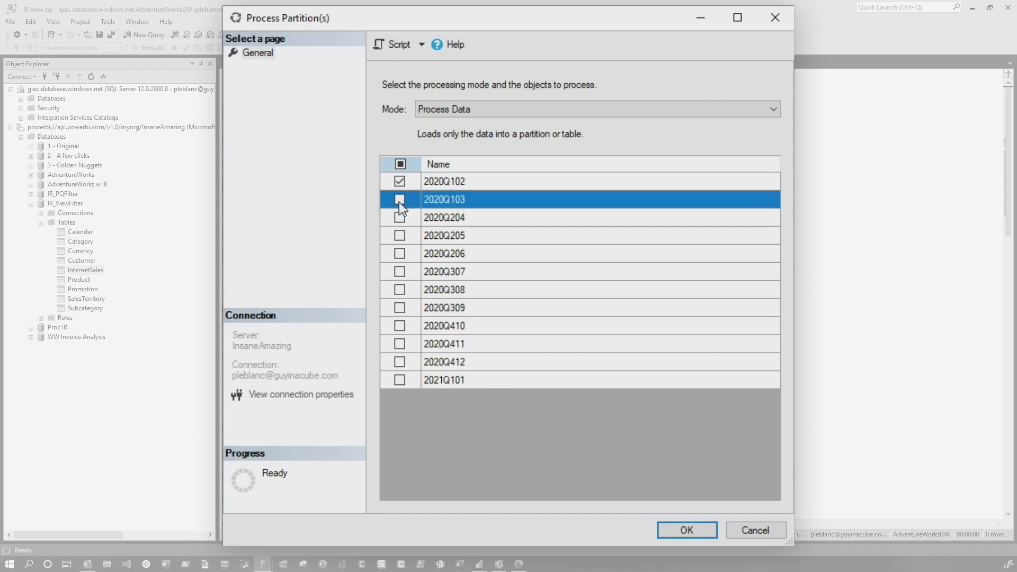
left_click(684, 529)
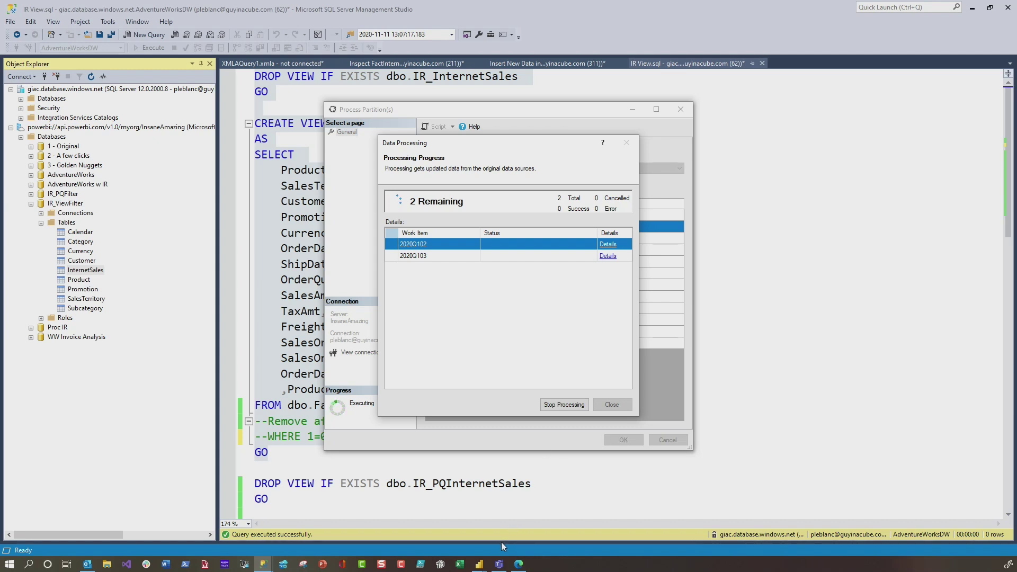
Step: Bring the IR_PQFilter report to the front in Power BI Desktop
mouse_move(480, 565)
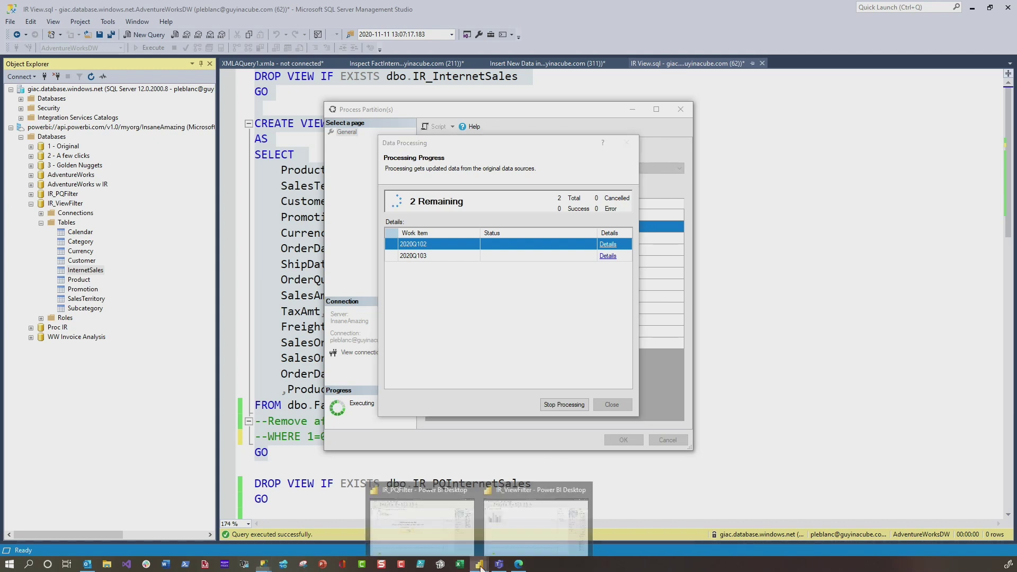
left_click(536, 522)
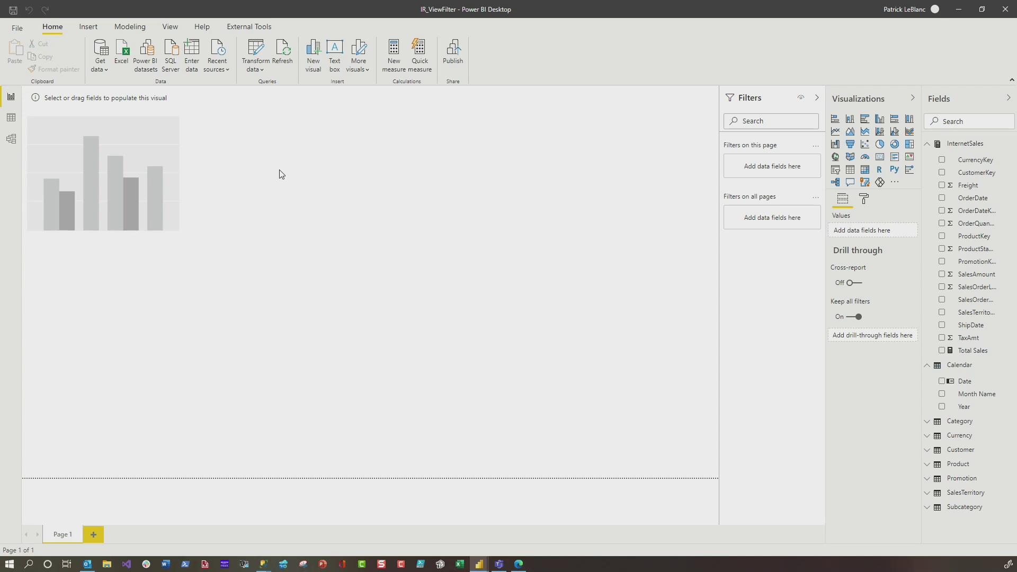
mouse_move(479, 564)
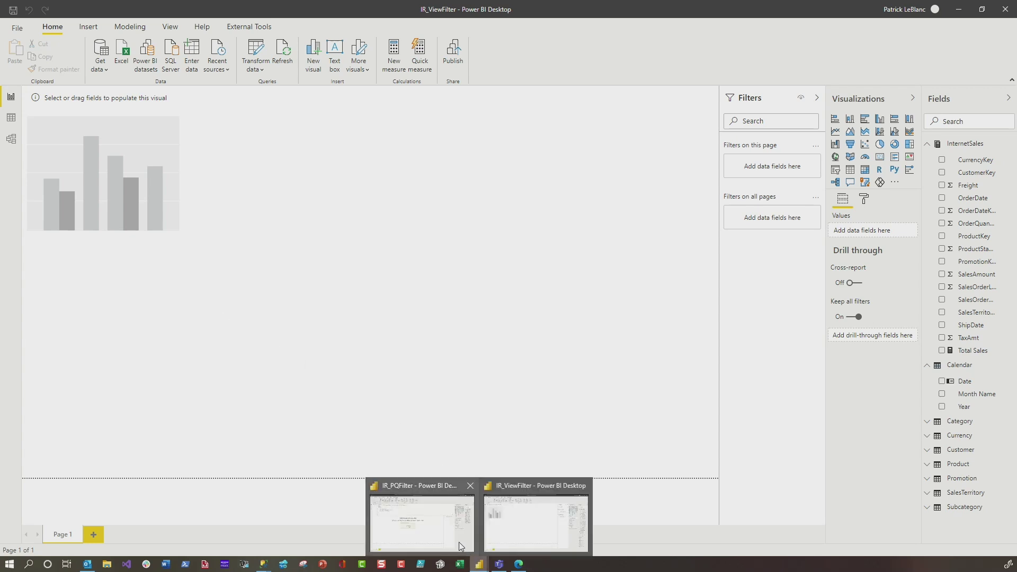
left_click(443, 537)
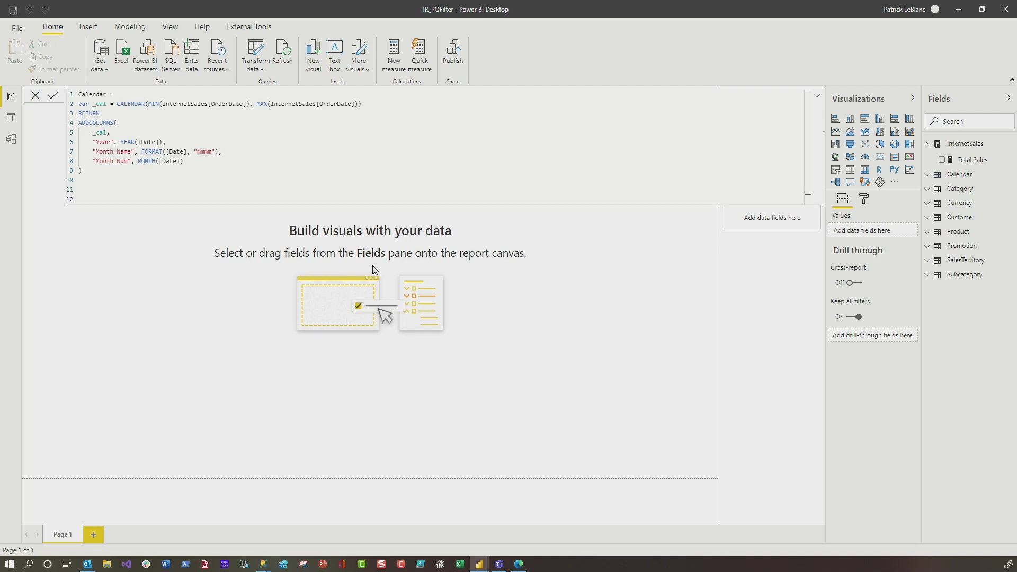
Step: Delete the Filtered Rows1 step from the InternetSales query and apply the query changes
left_click(255, 51)
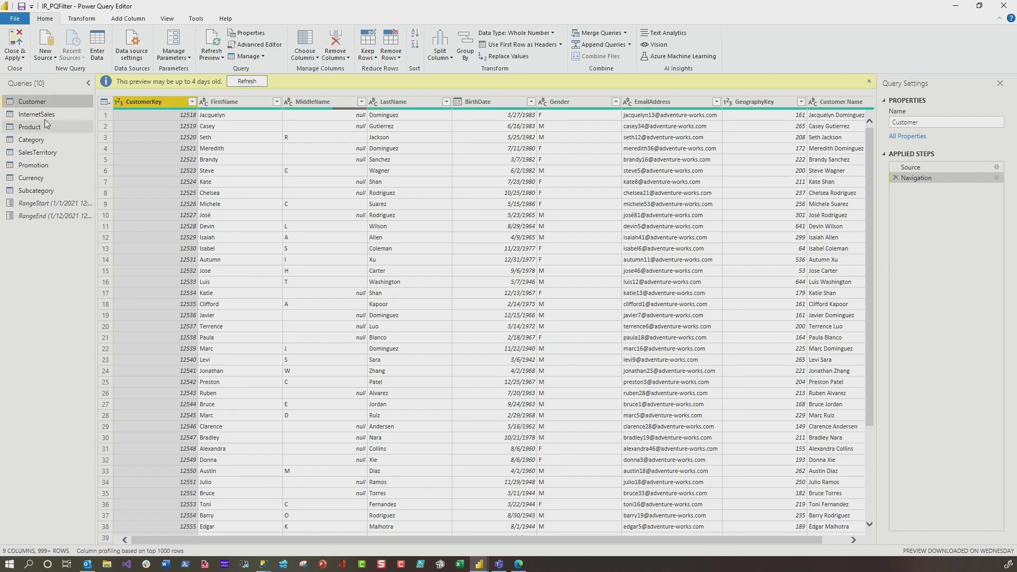
left_click(42, 115)
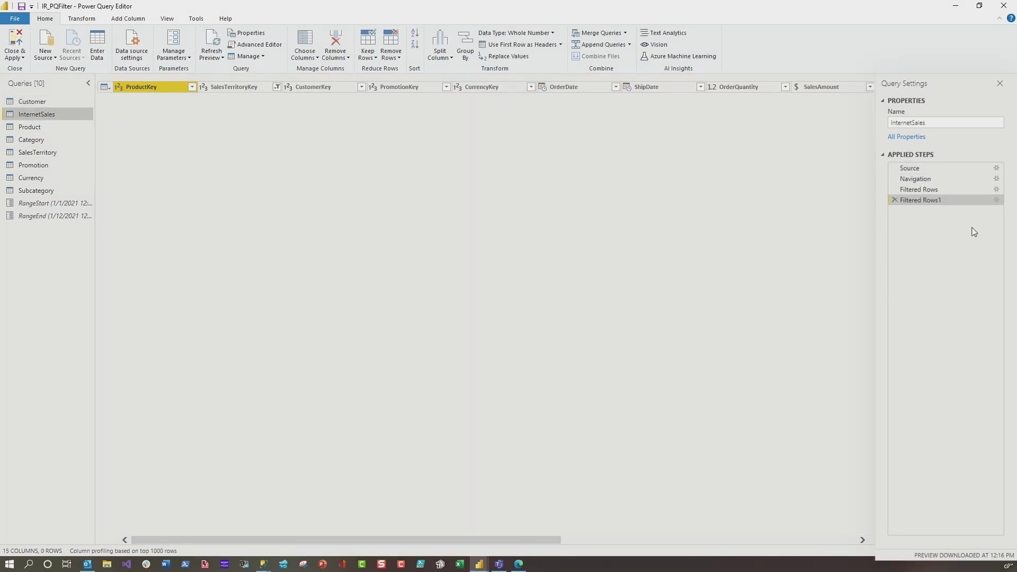
left_click(830, 267)
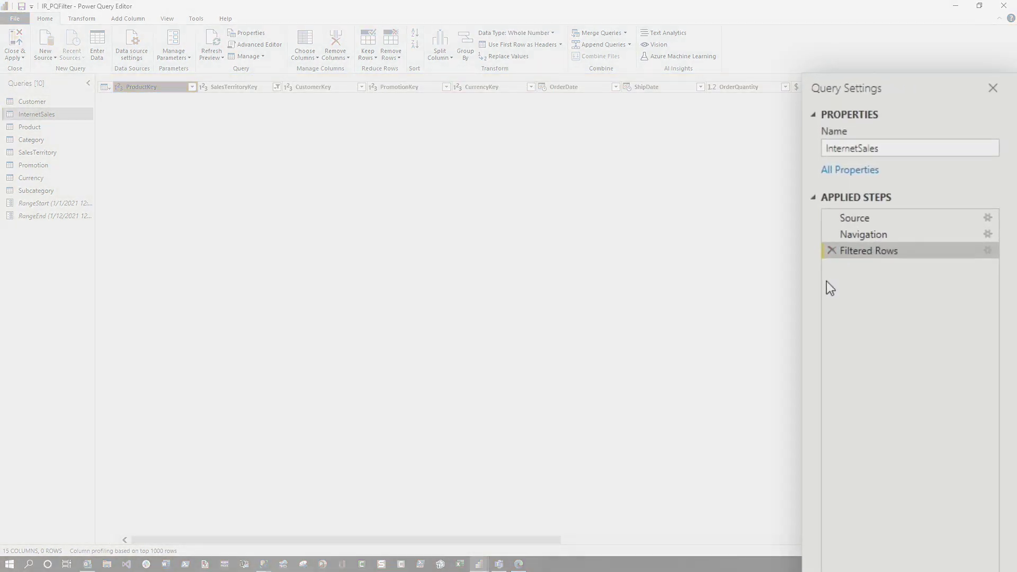
left_click(21, 42)
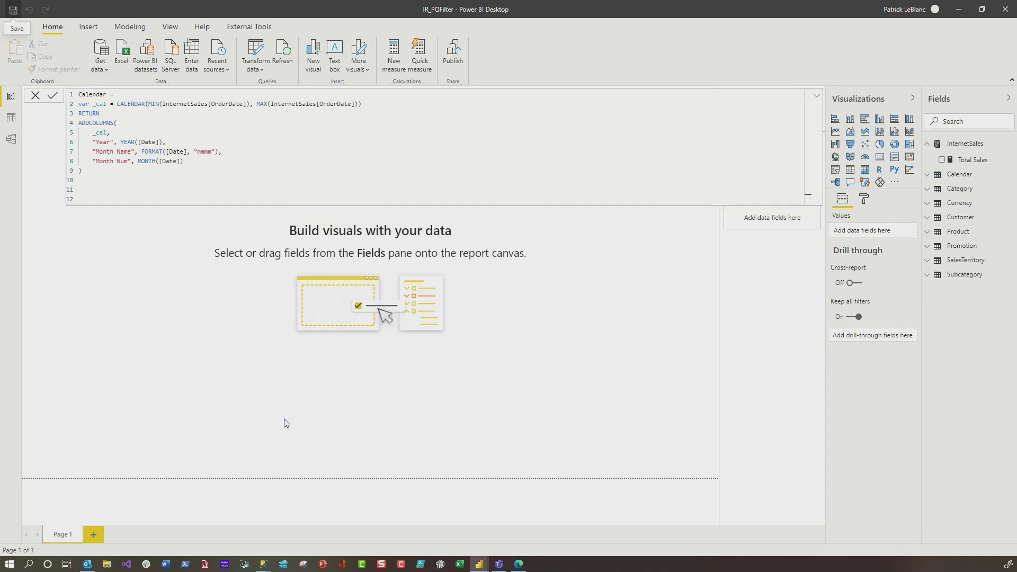
left_click(247, 28)
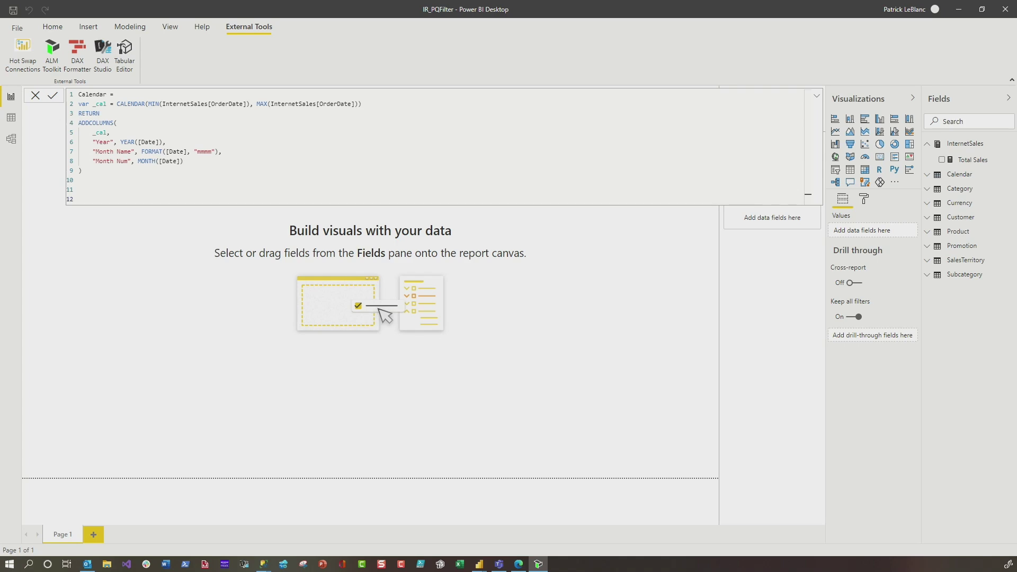
Step: Compare the local IR_PQFilter model with the InsaneAmazing IR_PQFilter dataset in ALM Toolkit, signing in
left_click_drag(465, 50, 483, 127)
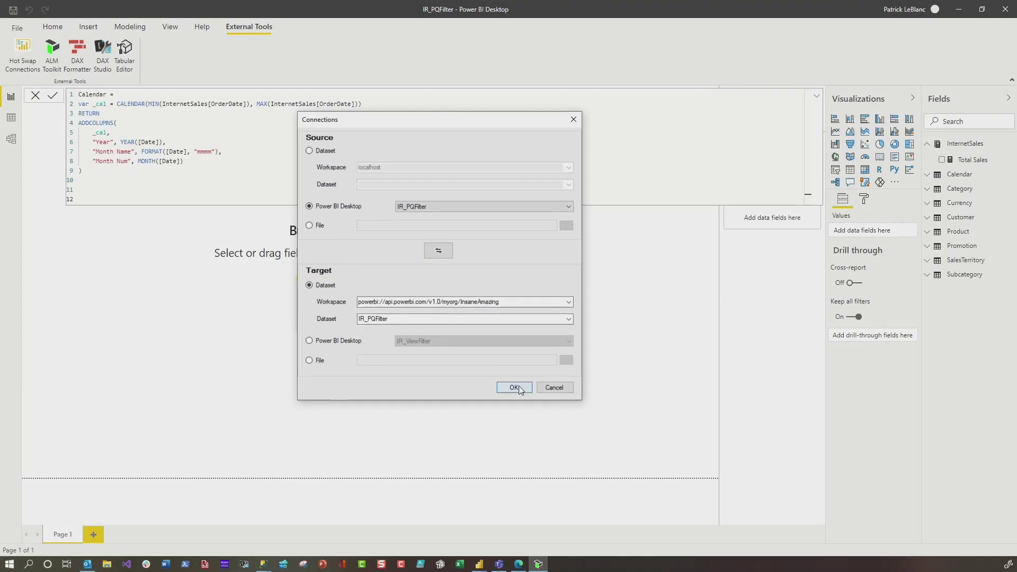
left_click(517, 390)
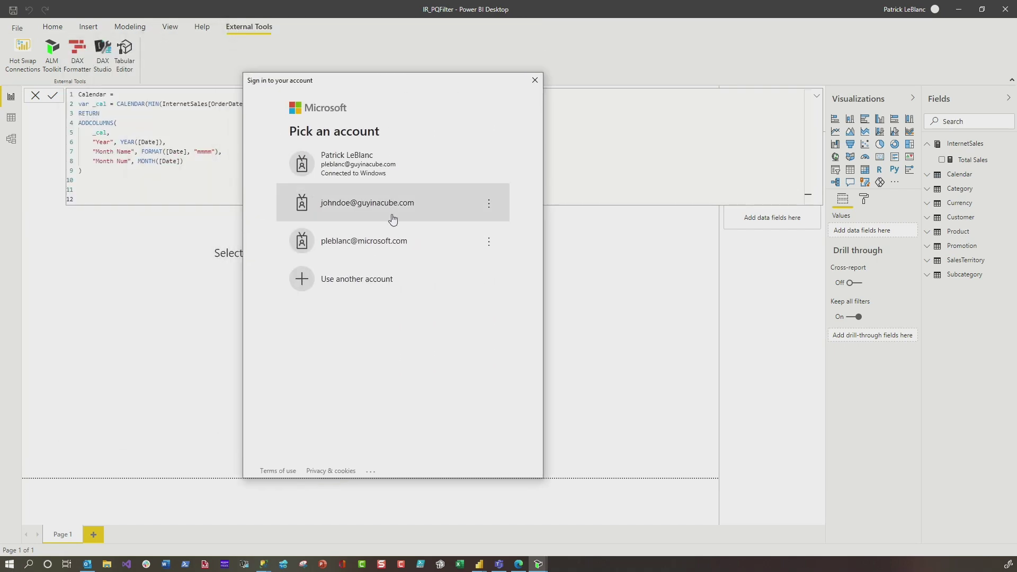
left_click(381, 176)
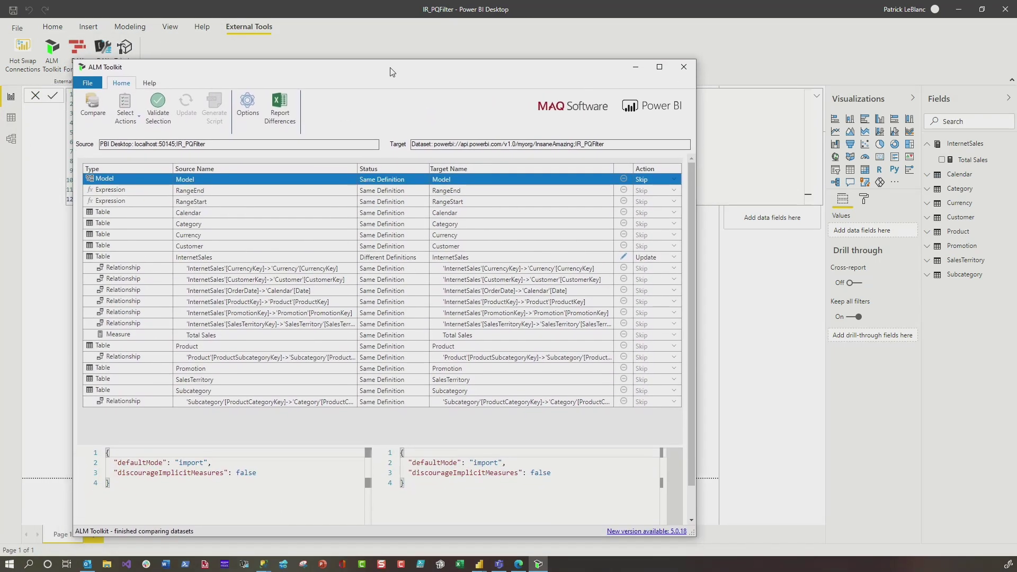
Step: Maximize the comparison, keep Processing Option at Do Not Process, and enable Process only affected tables
double_click(391, 70)
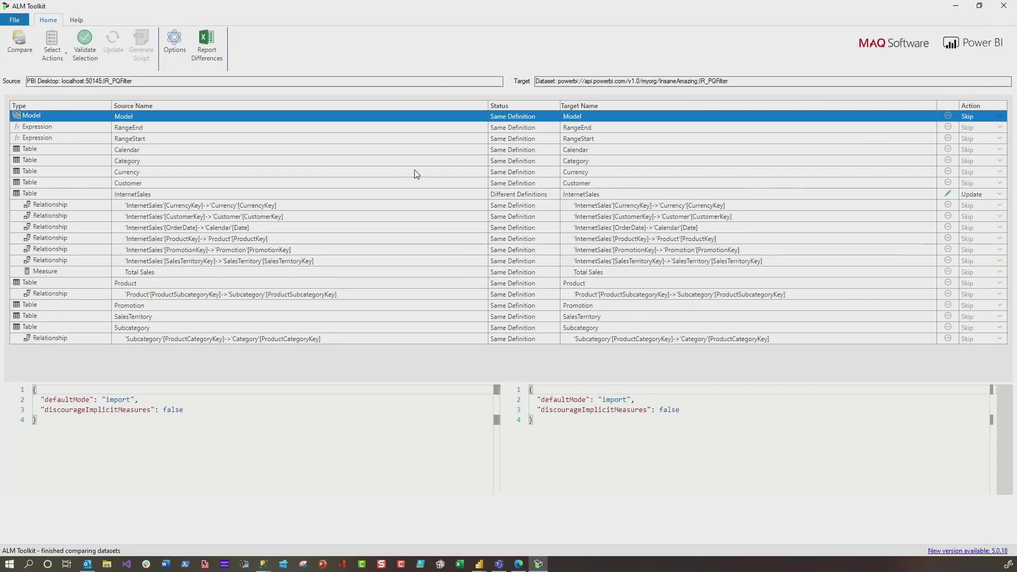
left_click(174, 42)
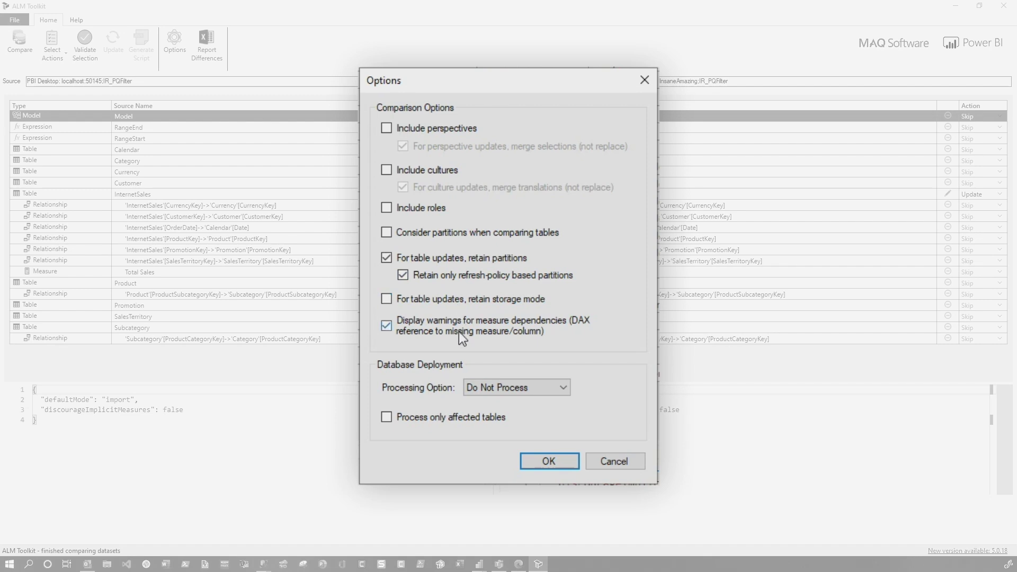
left_click(502, 388)
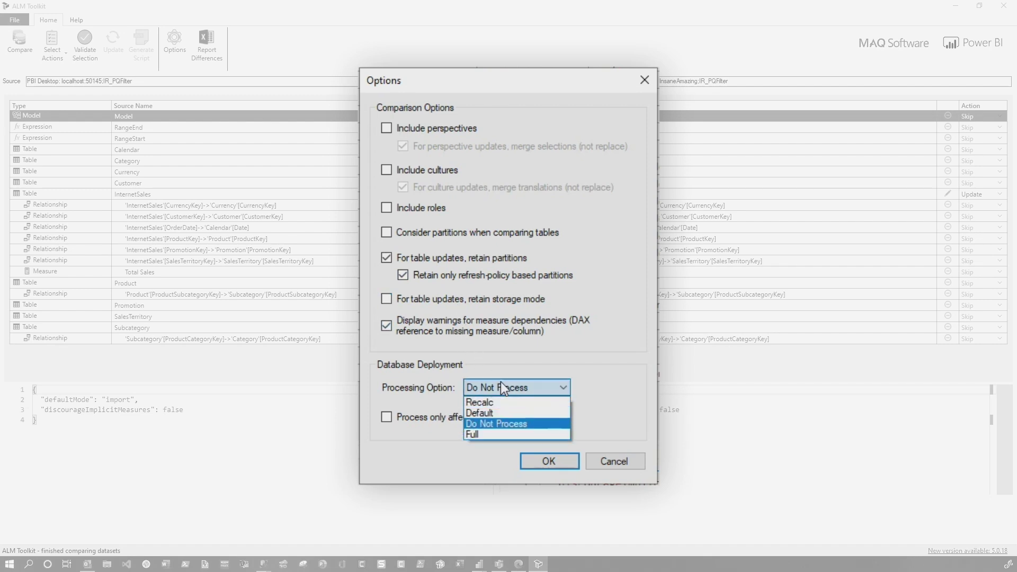
left_click(497, 425)
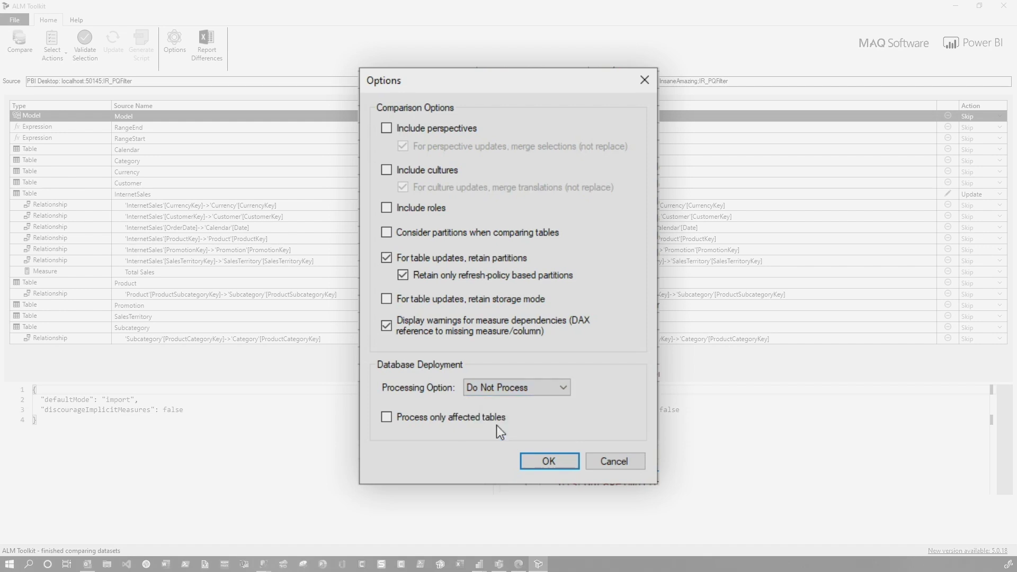
left_click(430, 420)
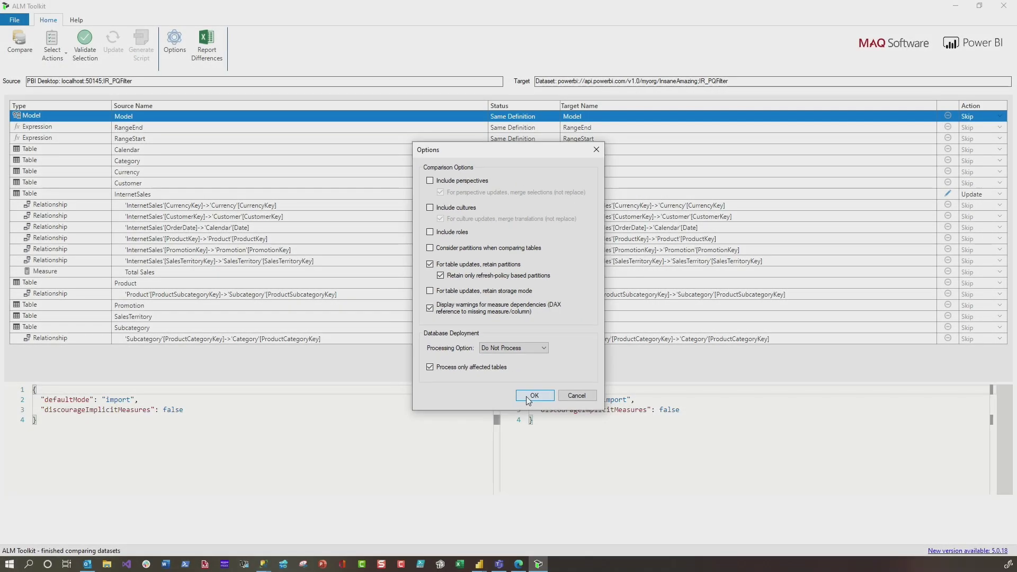
left_click(527, 401)
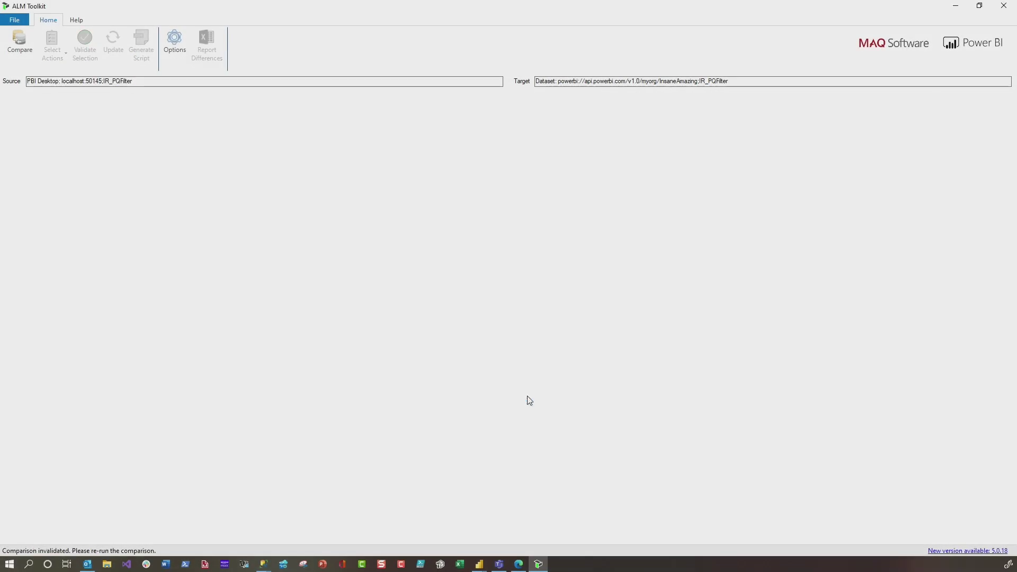
Step: Re-compare the datasets, hide same-definition skip objects, and view InternetSales' enlarged JSON differences
left_click(13, 43)
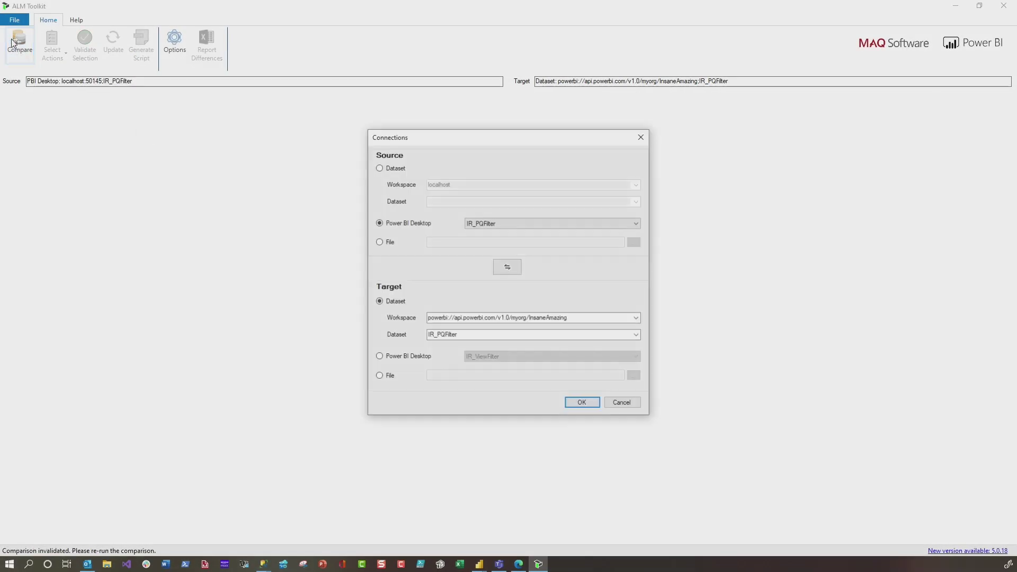
left_click(582, 401)
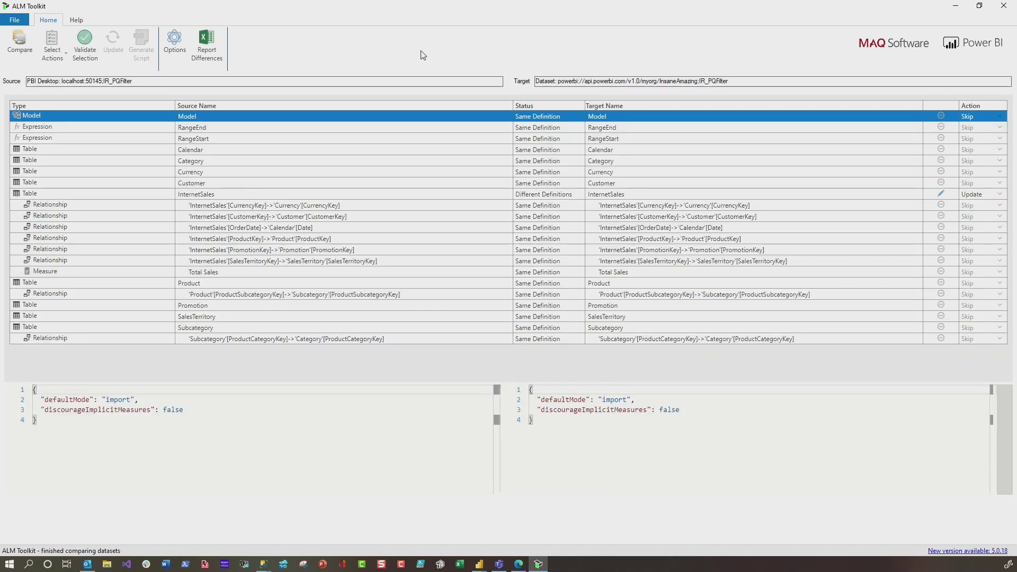
left_click(58, 63)
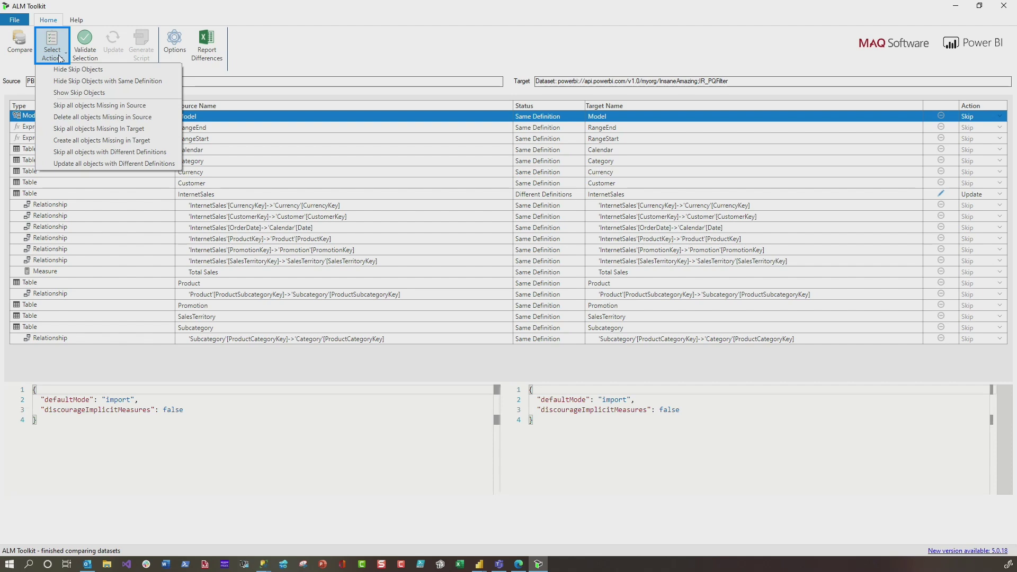
left_click(78, 81)
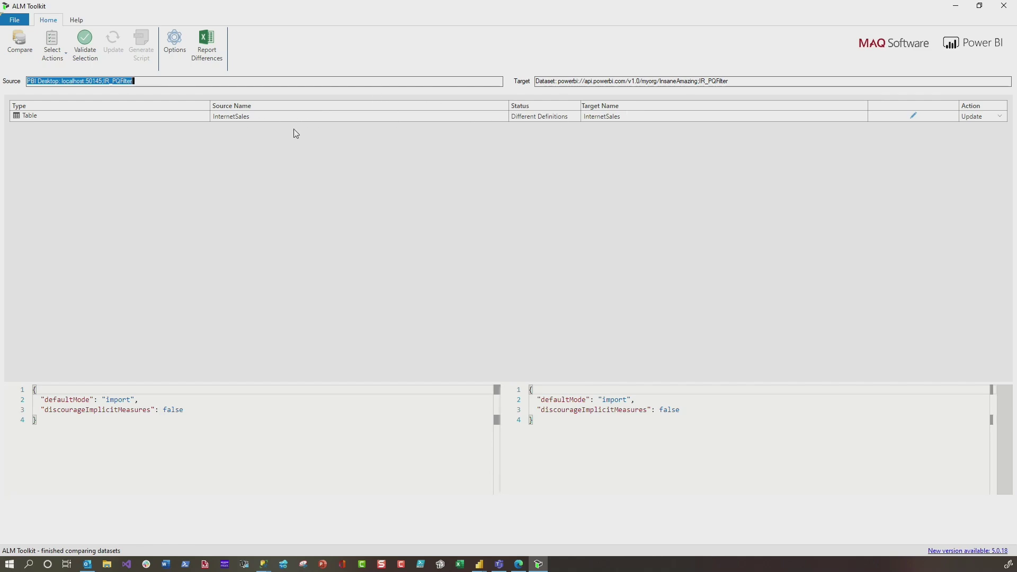
left_click(240, 118)
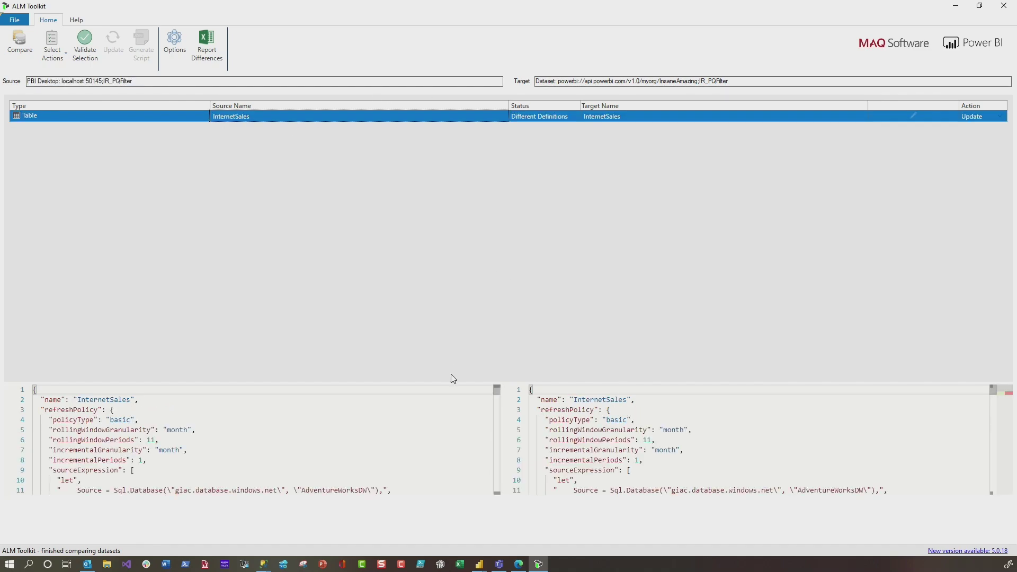
left_click_drag(449, 382, 445, 218)
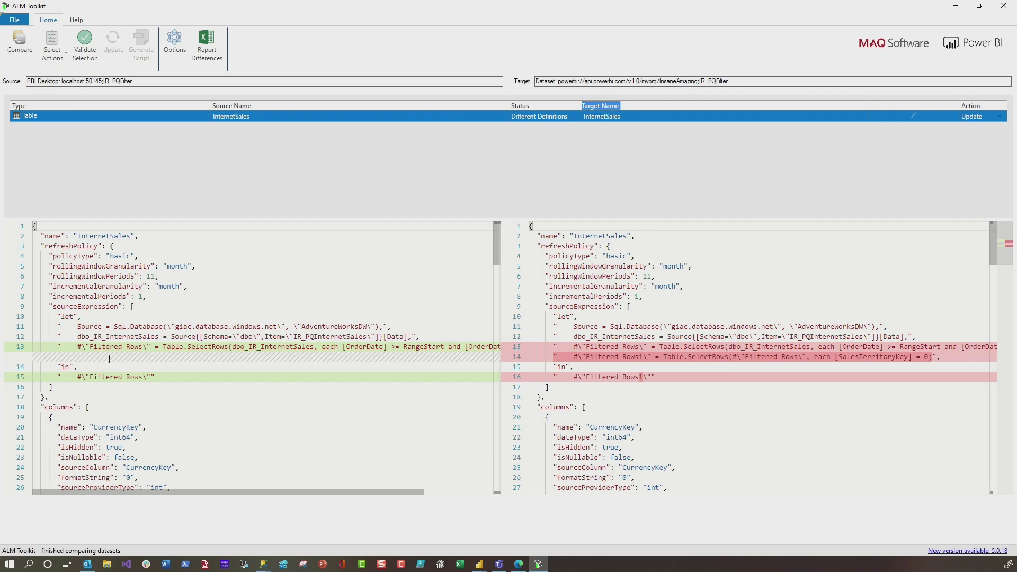
Step: Validate the InternetSales update and deploy it to the target dataset
left_click(86, 47)
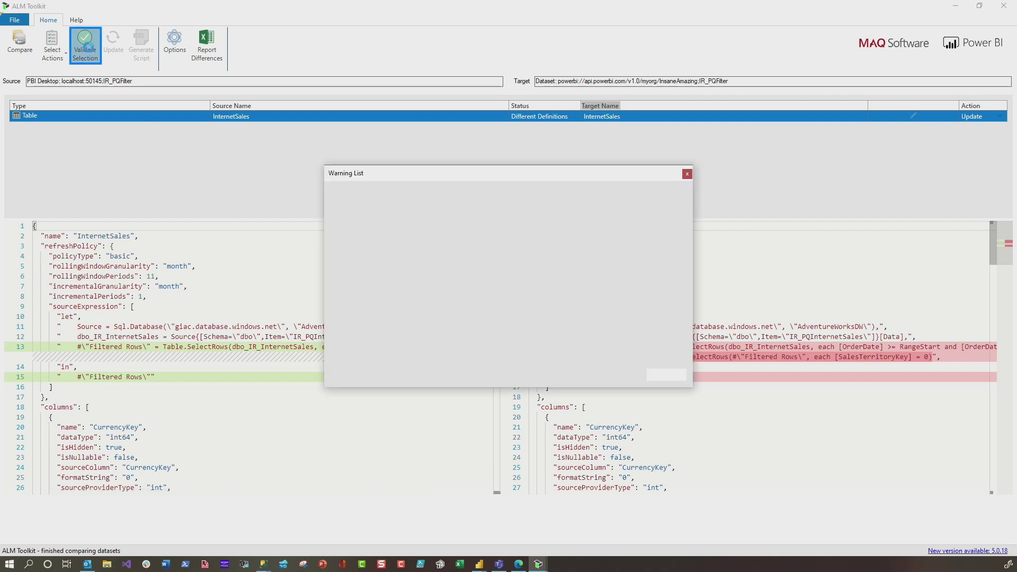
left_click(665, 374)
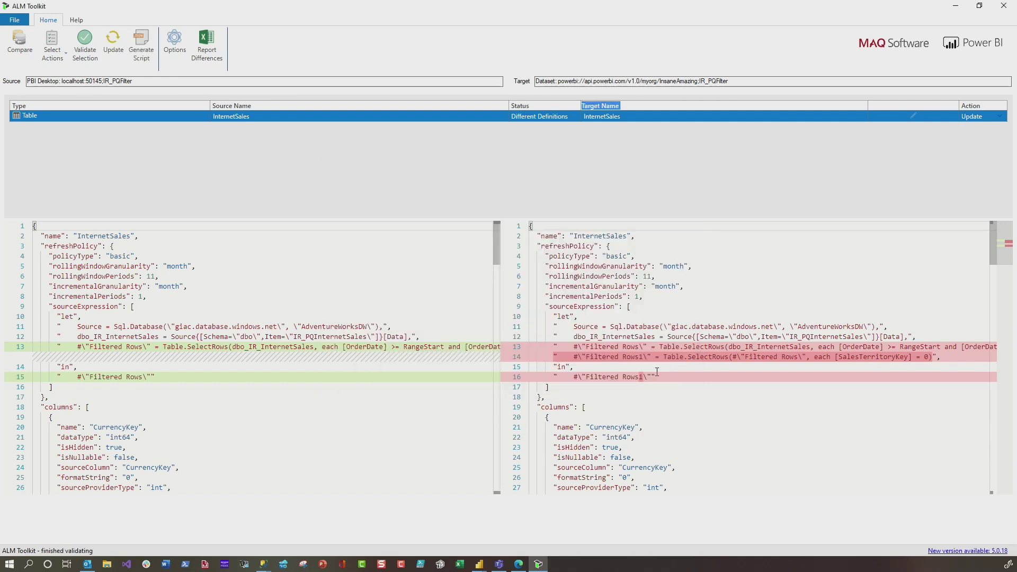
left_click(117, 50)
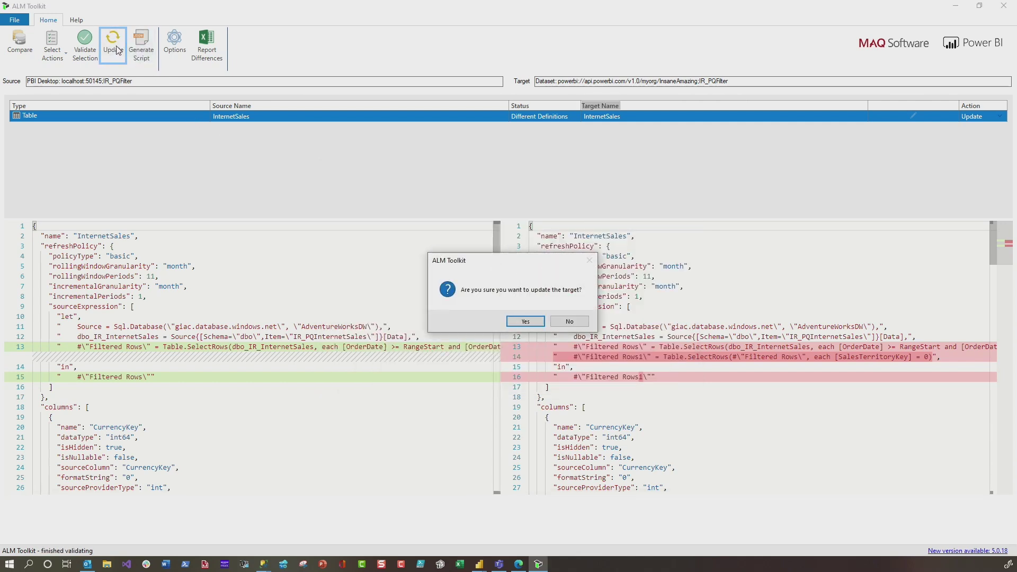
left_click(524, 321)
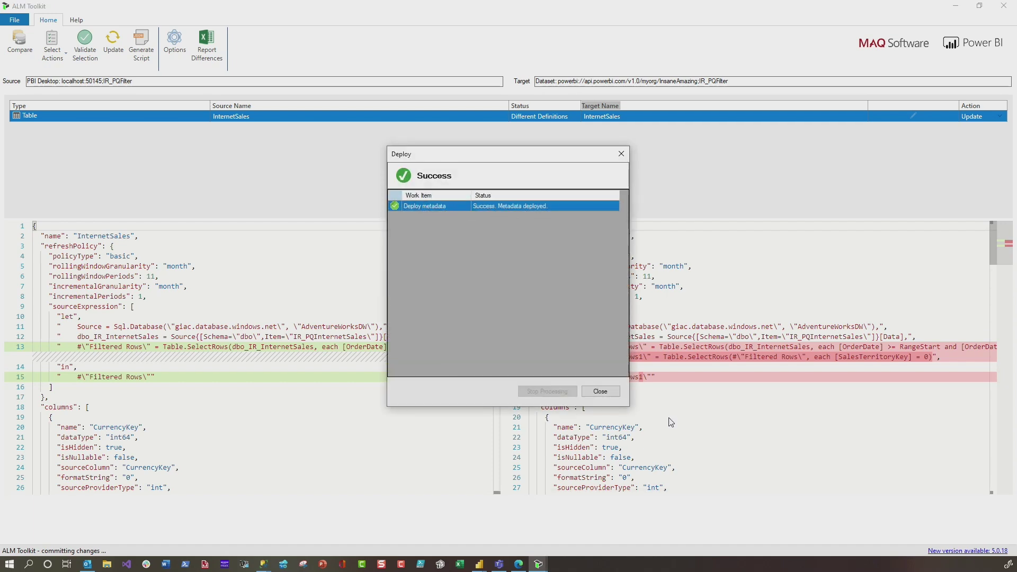
left_click(601, 395)
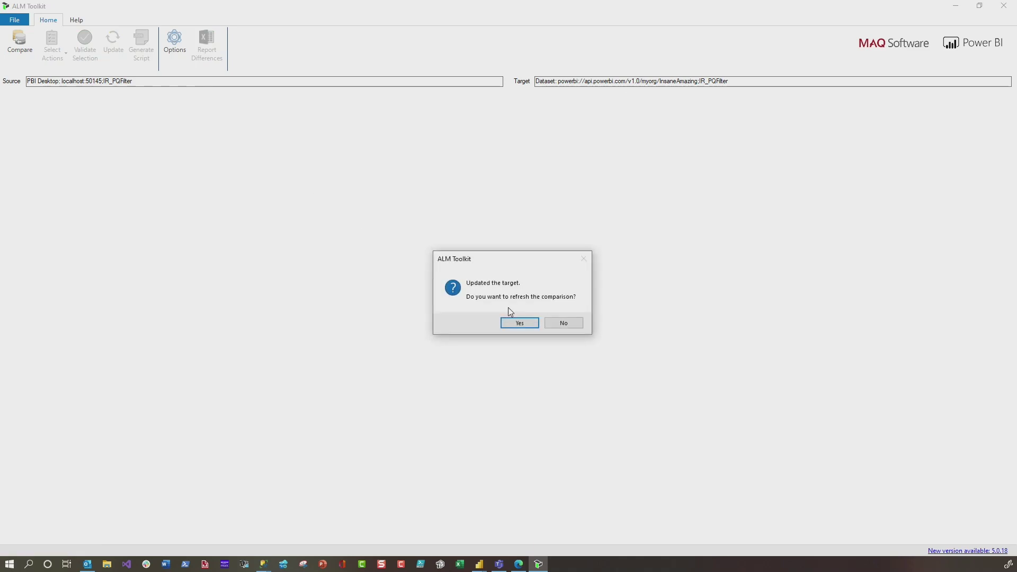
Step: Refresh the comparison and hide skip objects with the same definition
left_click(519, 322)
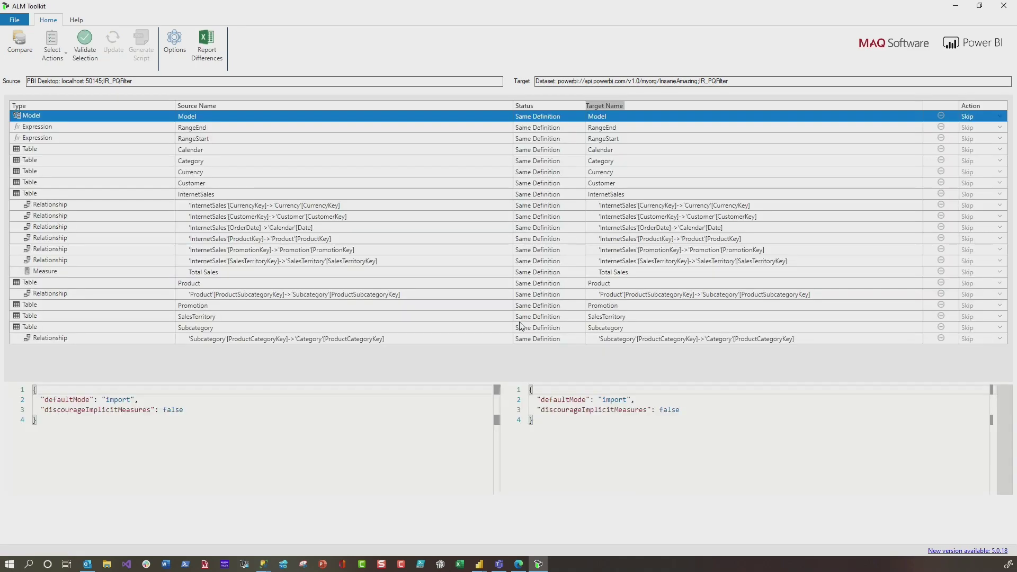
left_click(52, 50)
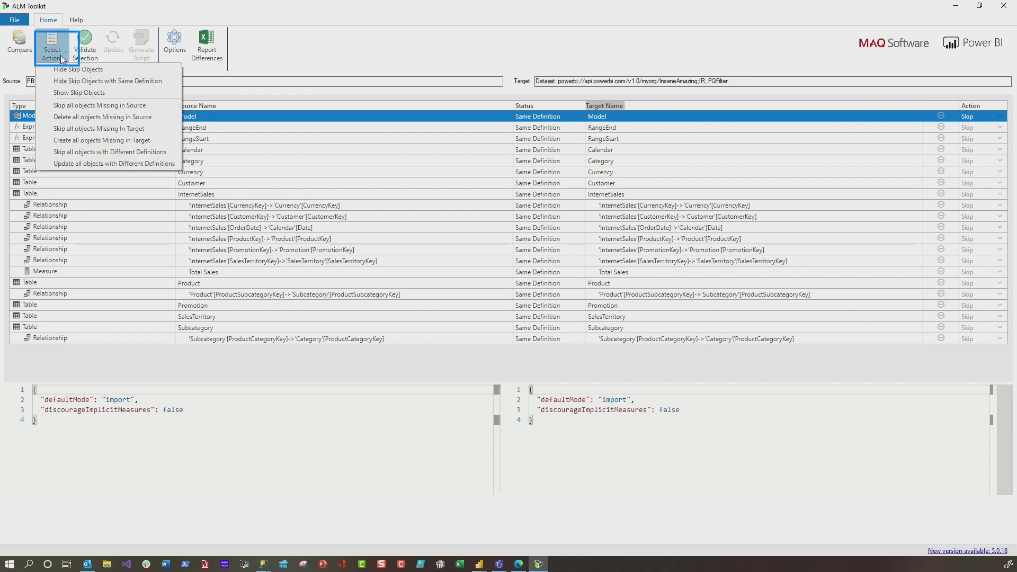
left_click(80, 81)
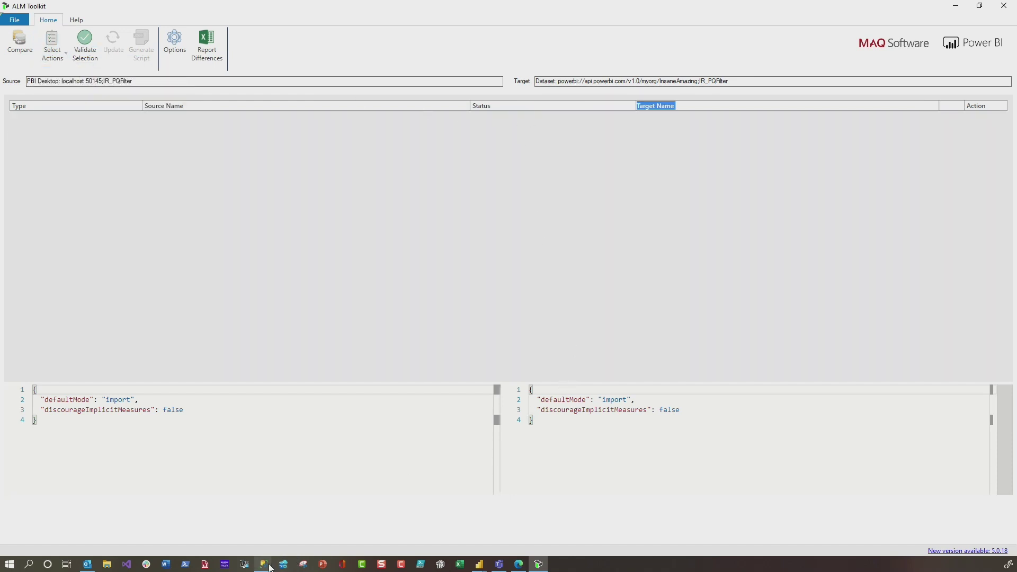
Step: Dismiss the processing results and the Partitions list showing 2020Q102 (4624 rows) and 2020Q103 (5236 rows)
mouse_move(264, 563)
left_click(369, 539)
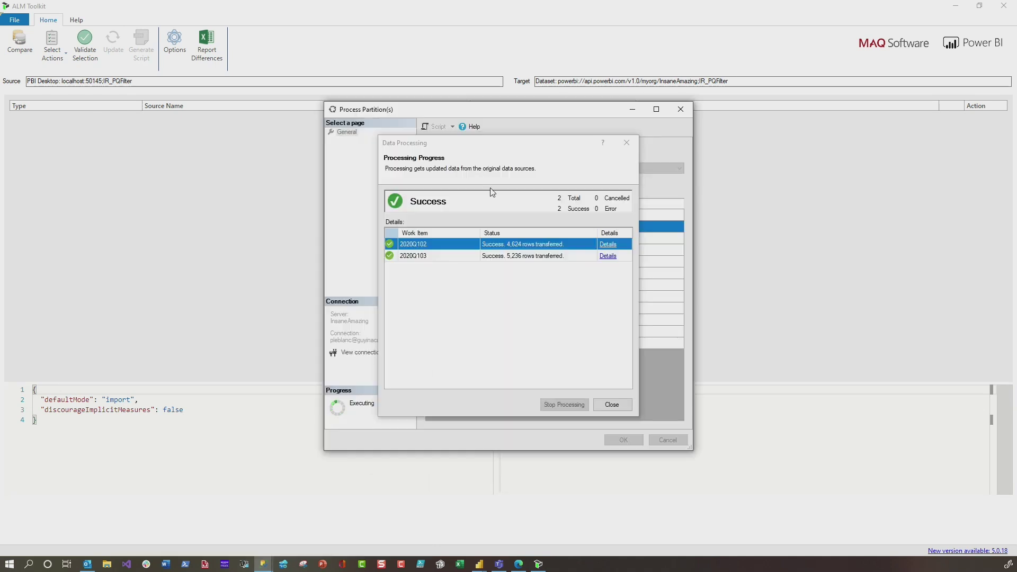
left_click(612, 403)
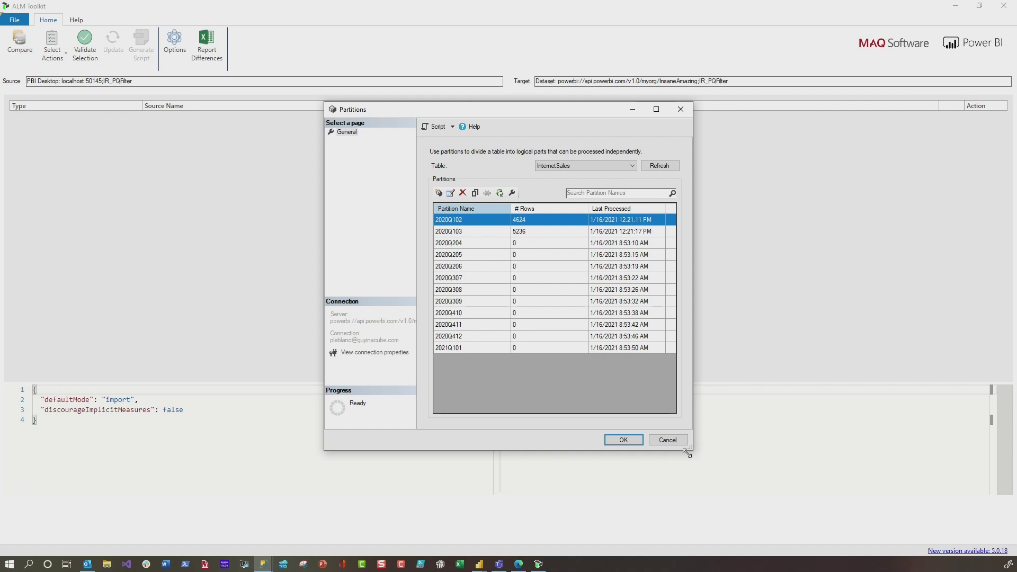
left_click(667, 440)
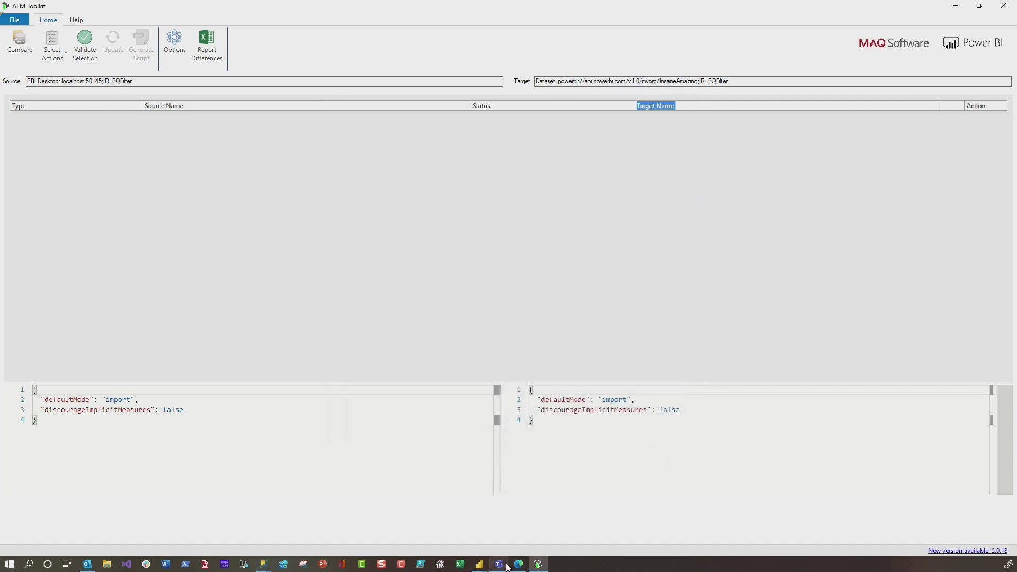
Step: In Object Explorer, expand IR_PQFilter and open the InternetSales table's Partitions
mouse_move(263, 563)
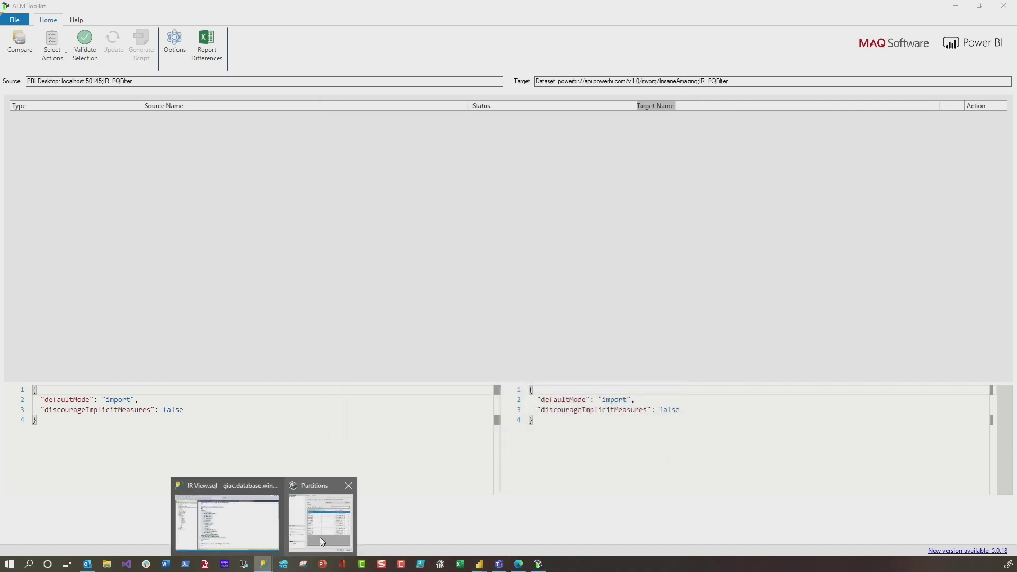
left_click(347, 485)
left_click(263, 521)
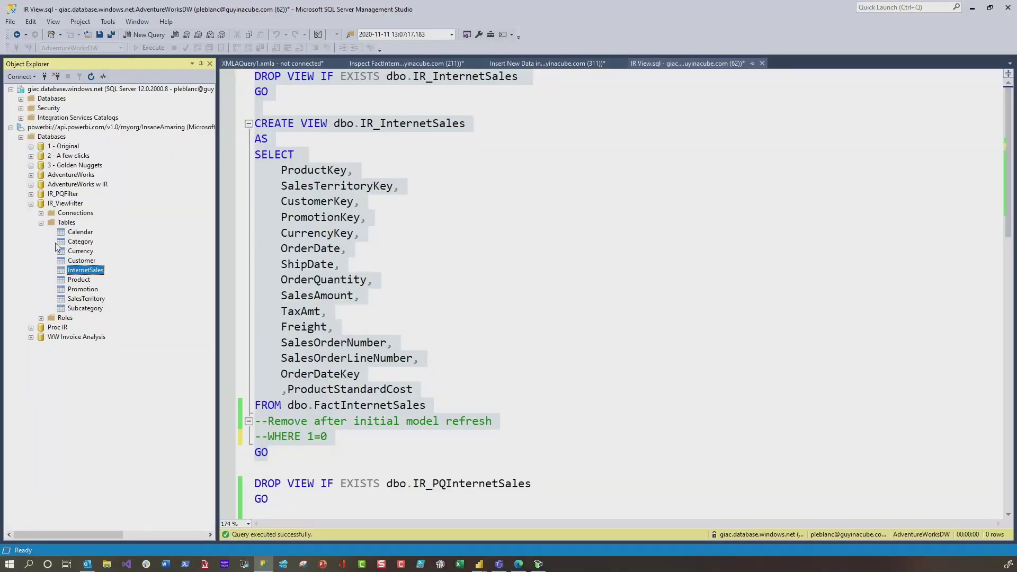
left_click(31, 203)
left_click(30, 194)
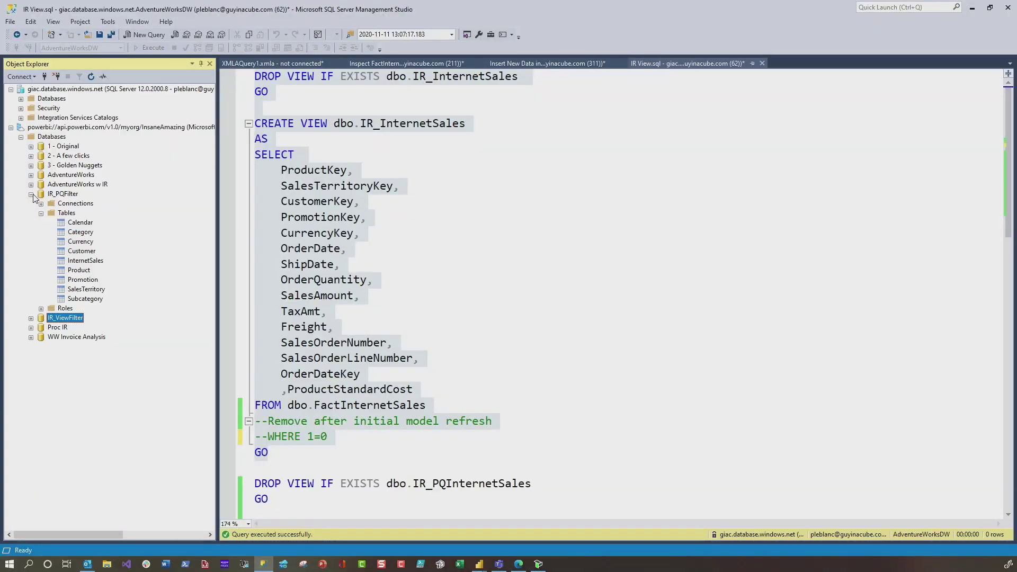
right_click(96, 262)
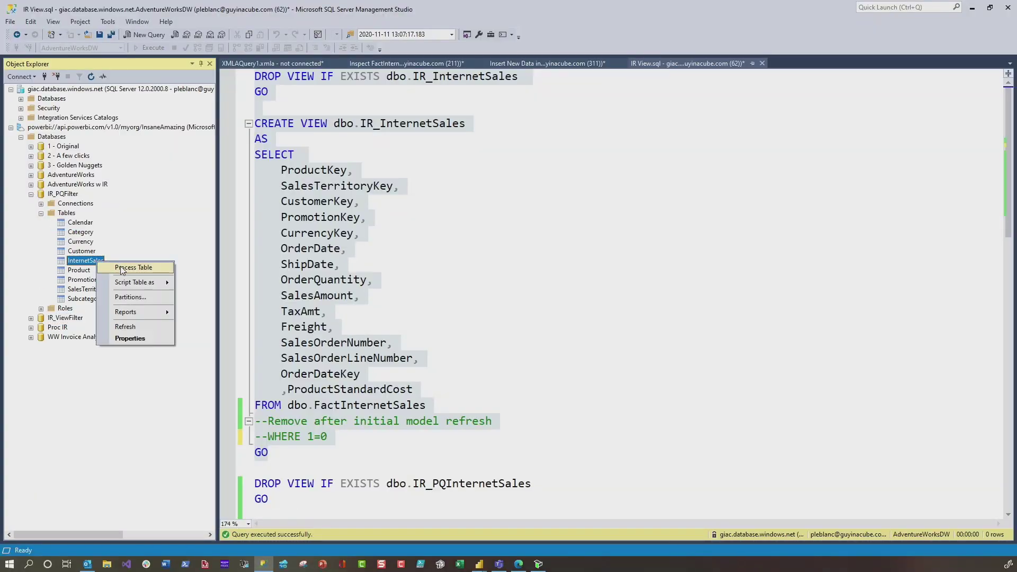
left_click(120, 295)
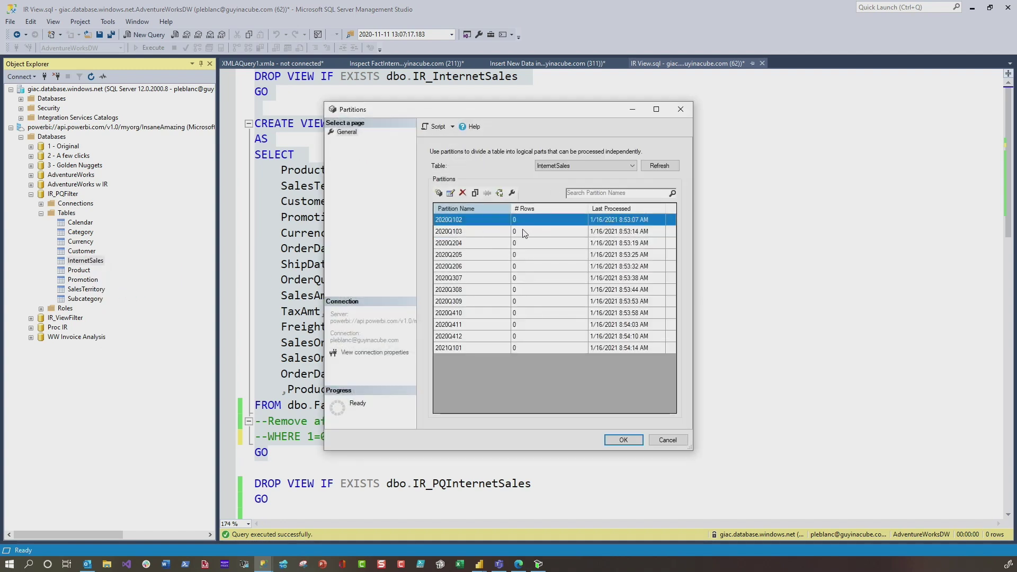
Step: Process partitions 2020Q102 and 2020Q103 with Process Data mode
left_click(522, 232, "shift")
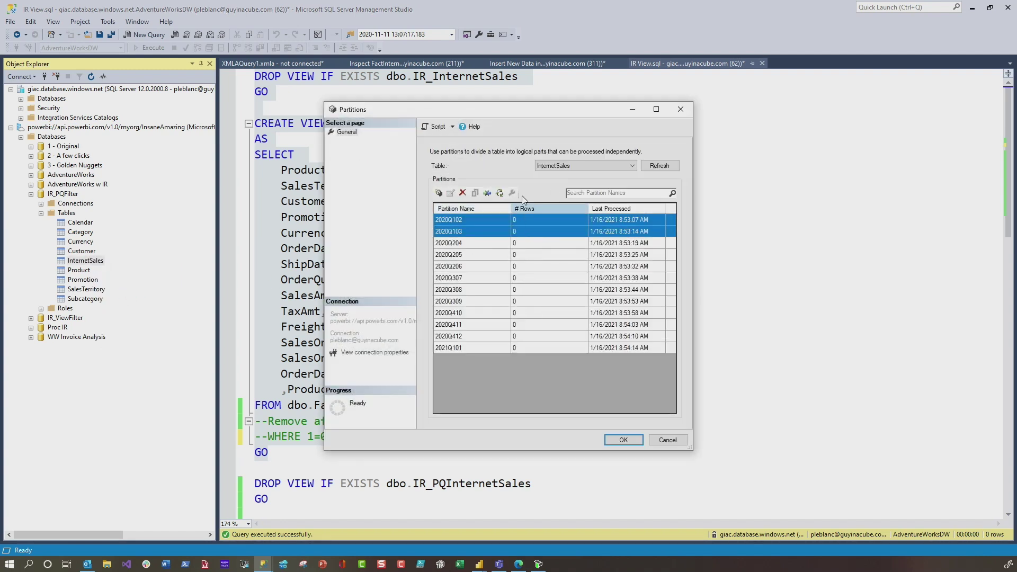
left_click(499, 192)
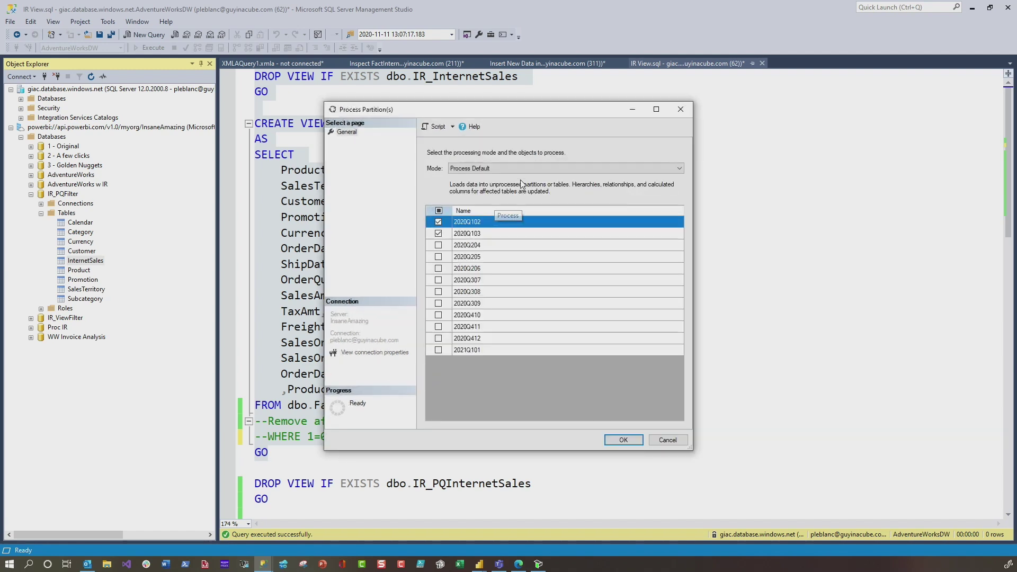
left_click(506, 168)
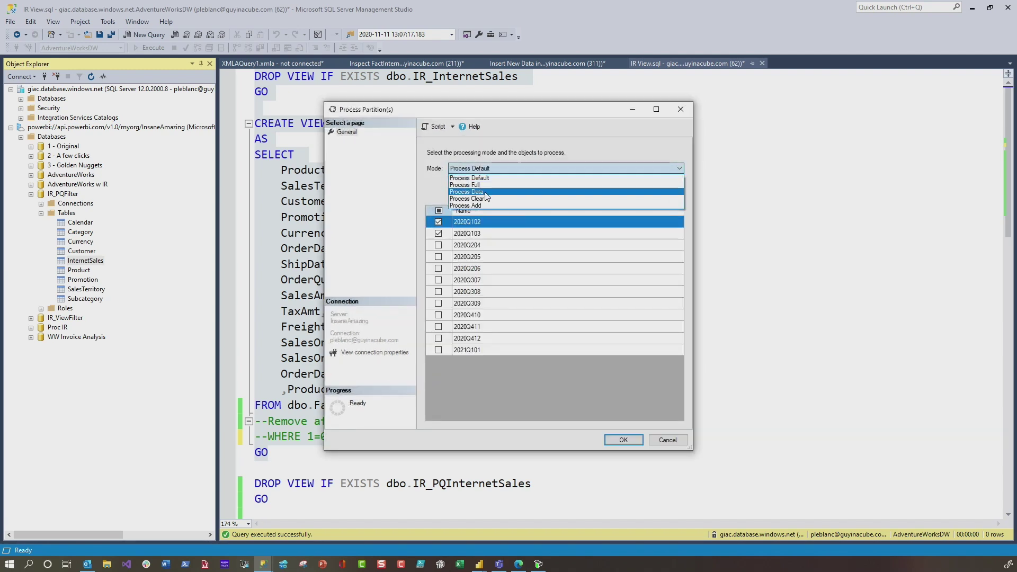
left_click(484, 192)
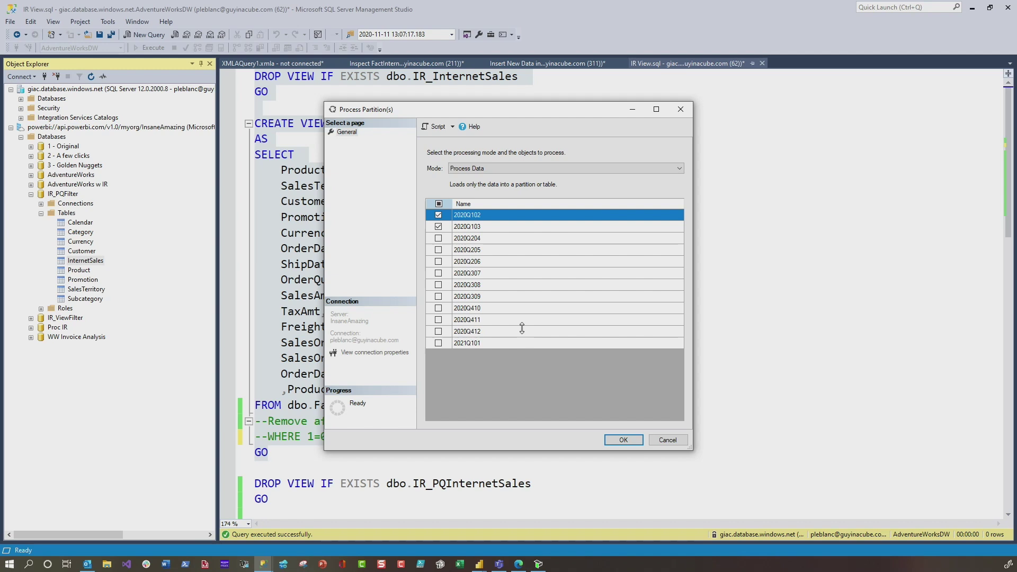
left_click(624, 441)
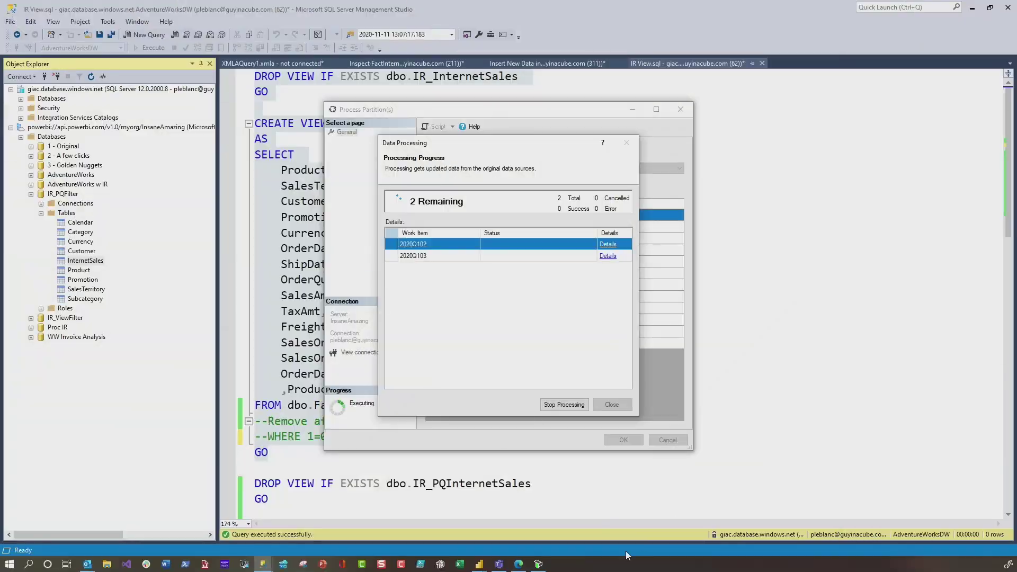
Step: Create a new report from the IR_ViewFilter dataset in the Power BI workspace
left_click(517, 563)
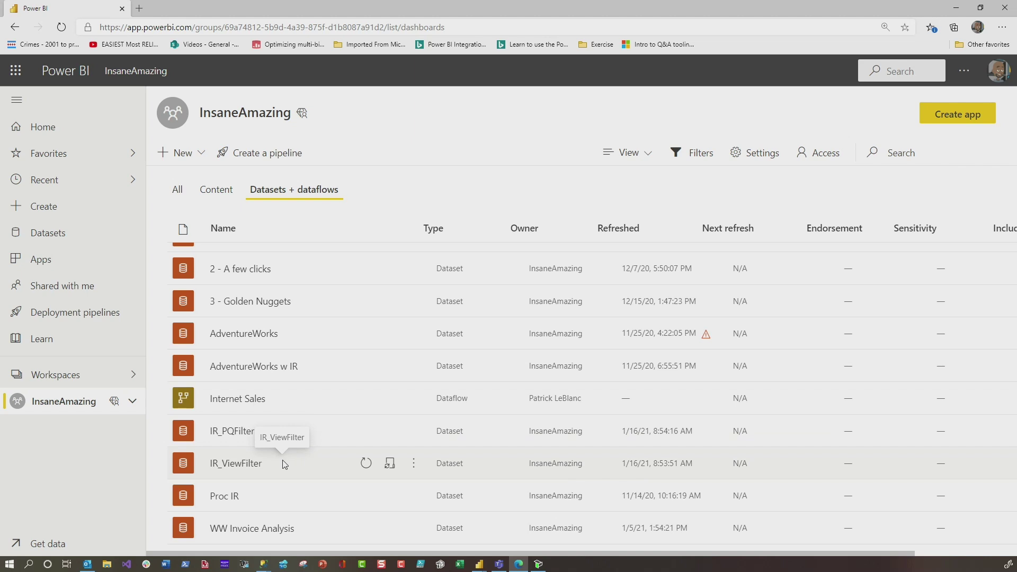
left_click(413, 463)
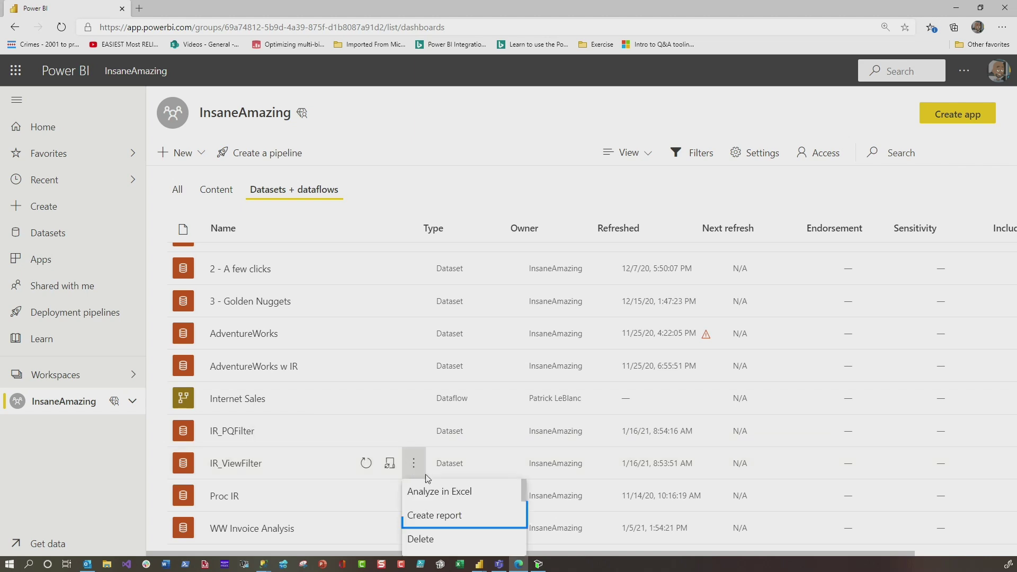
left_click(444, 510)
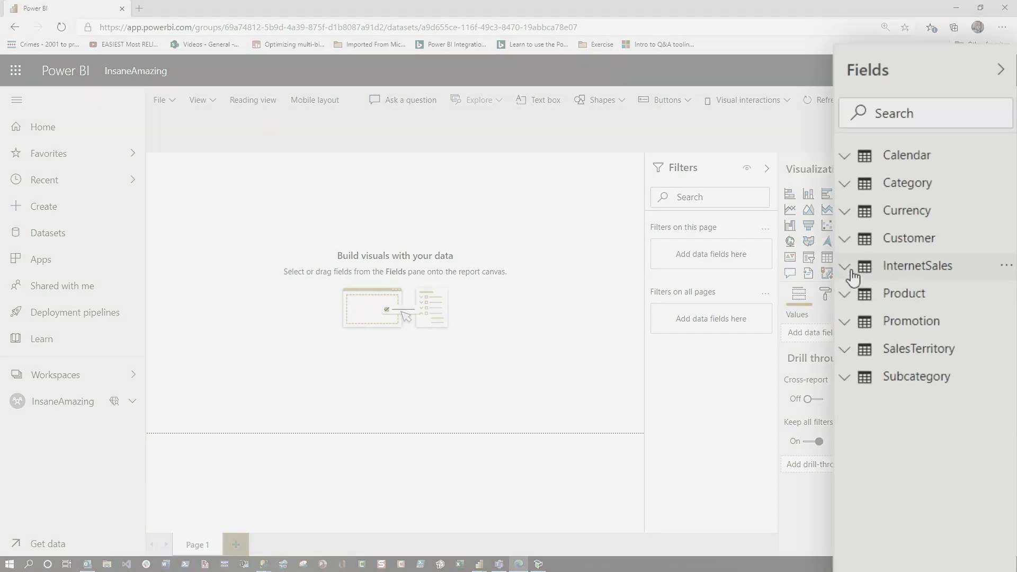
Step: Build a Total Sales by Calendar Month Name chart and view its error details
left_click(905, 297)
scroll(901, 472, "down", 3)
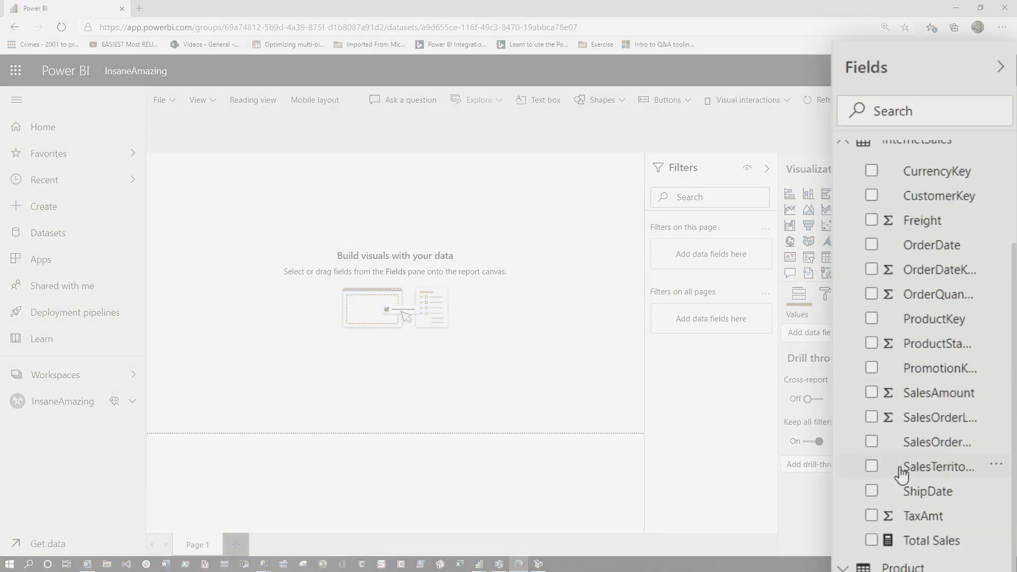
left_click(889, 520)
left_click_drag(247, 236, 461, 311)
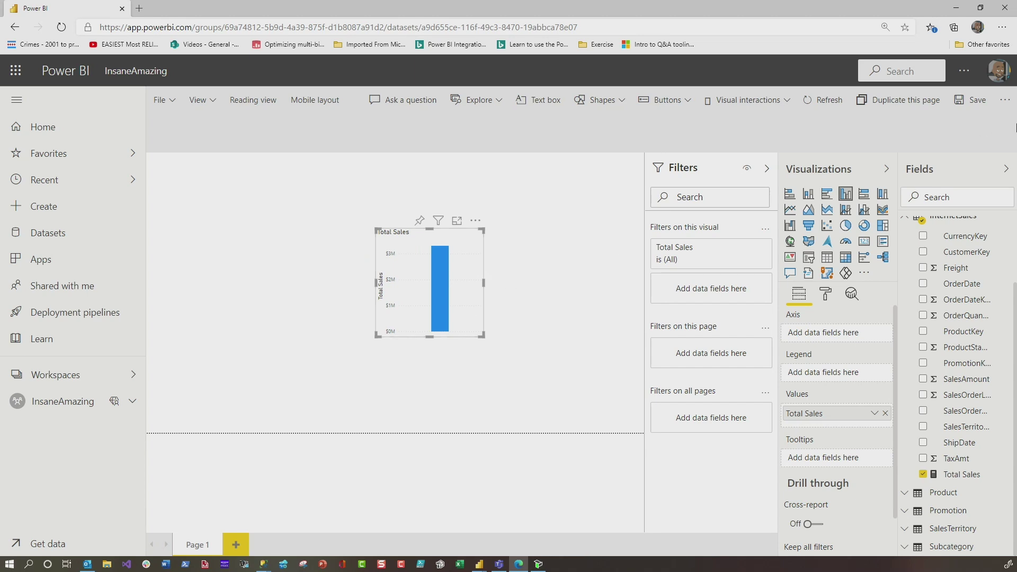
left_click(905, 221)
left_click(905, 226)
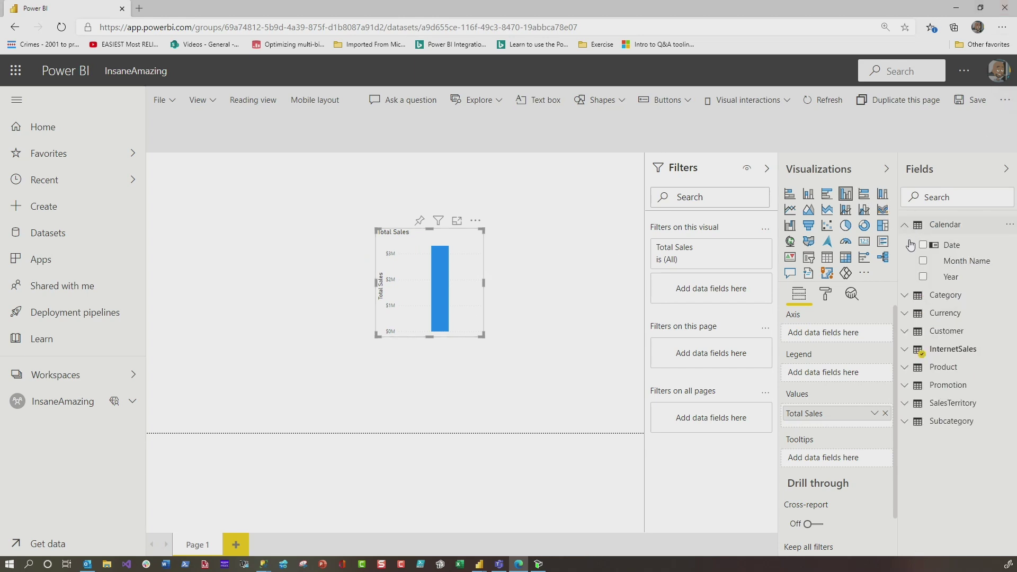
left_click(922, 261)
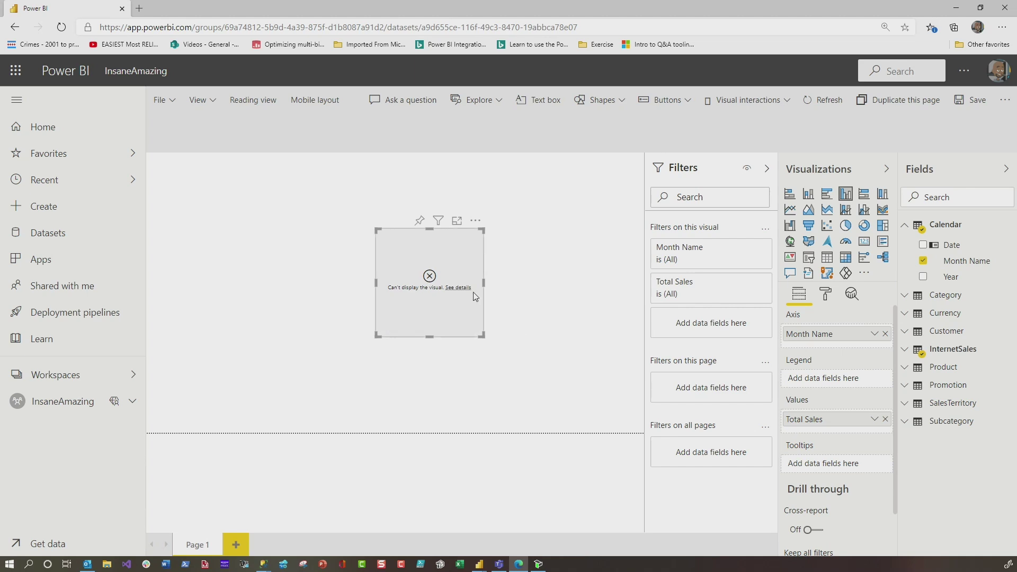
left_click(457, 288)
Step: Close the finished partition processing results and the Partitions list
mouse_move(263, 564)
left_click(349, 523)
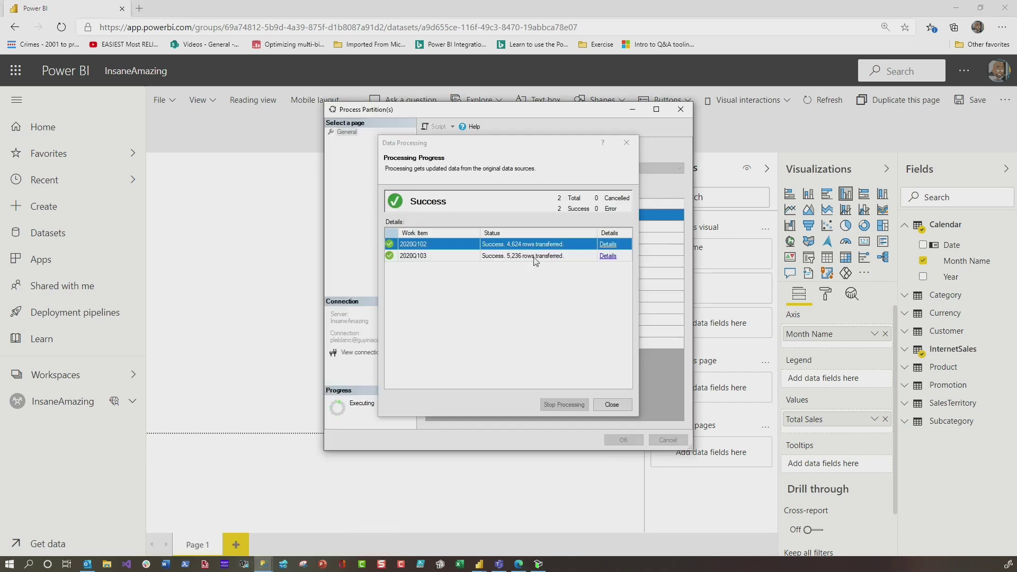
left_click(612, 405)
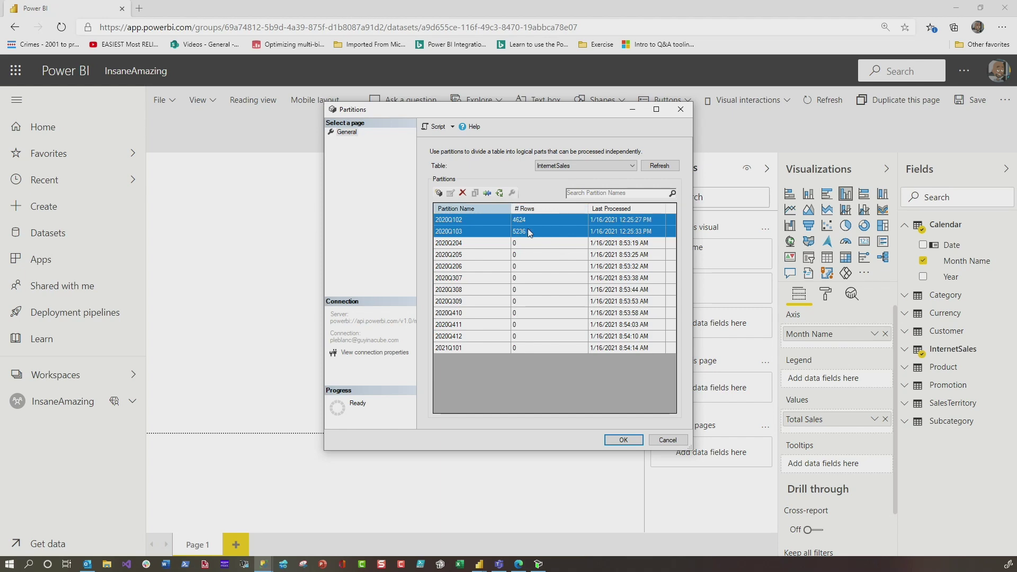
left_click(666, 440)
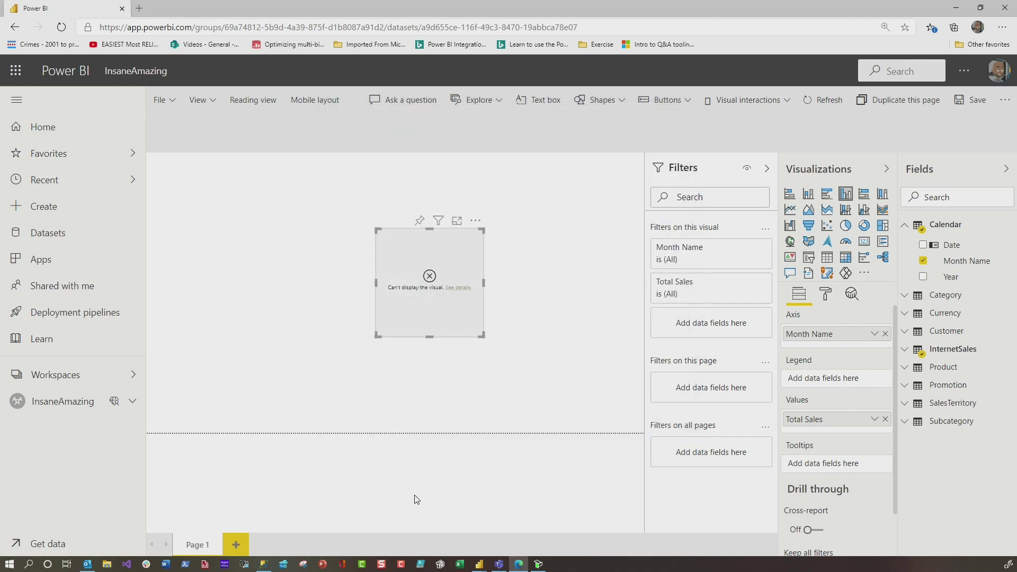
Step: Run Process Recalc on the IR_ViewFilter database and close the successful results
left_click(263, 564)
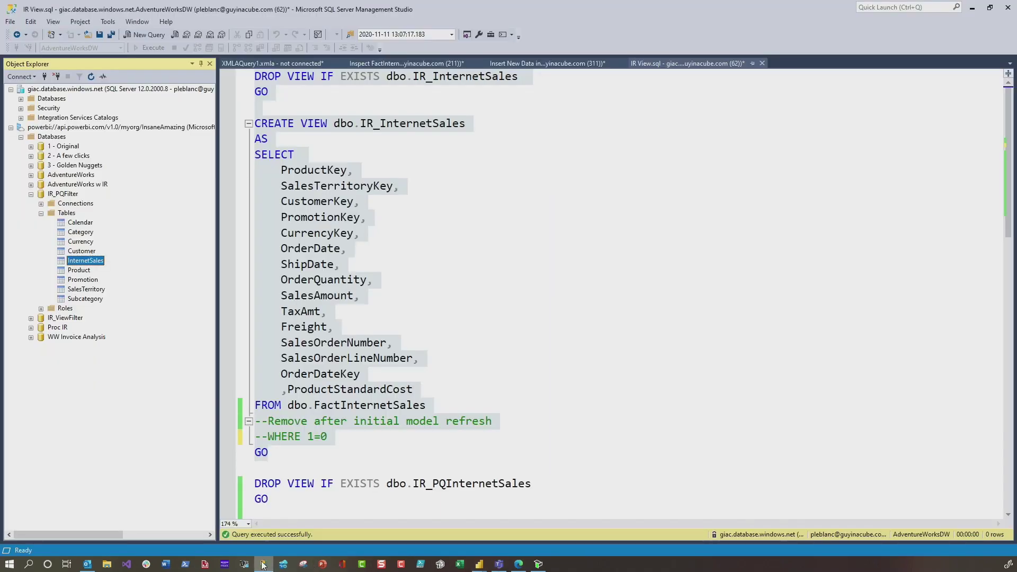
left_click(30, 195)
right_click(56, 206)
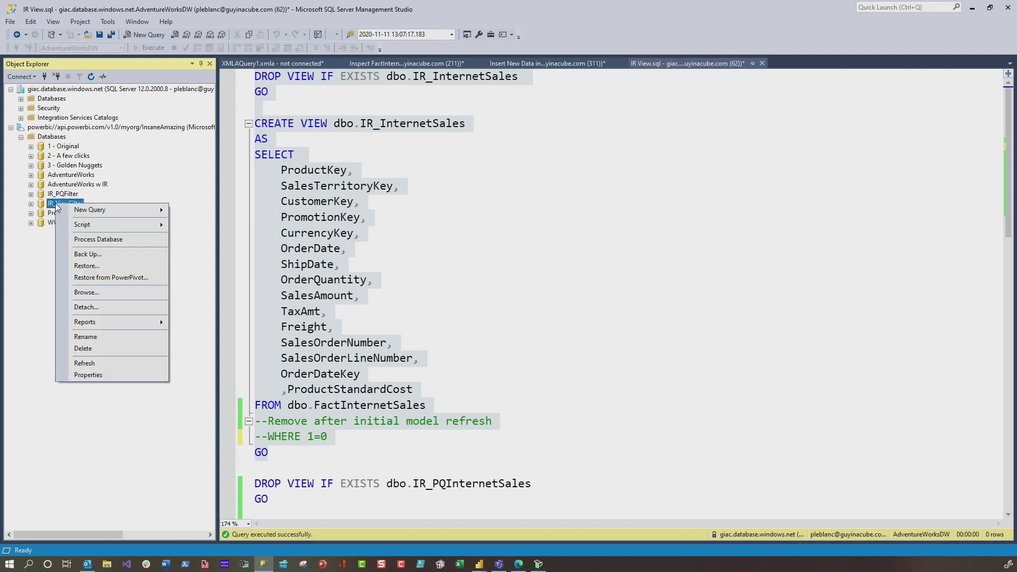
left_click(123, 241)
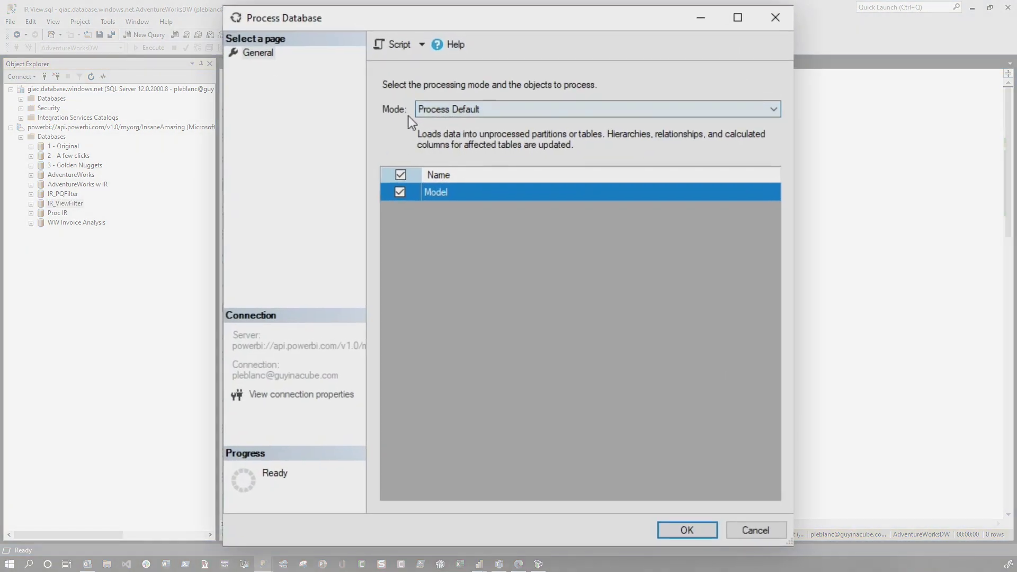
left_click(453, 109)
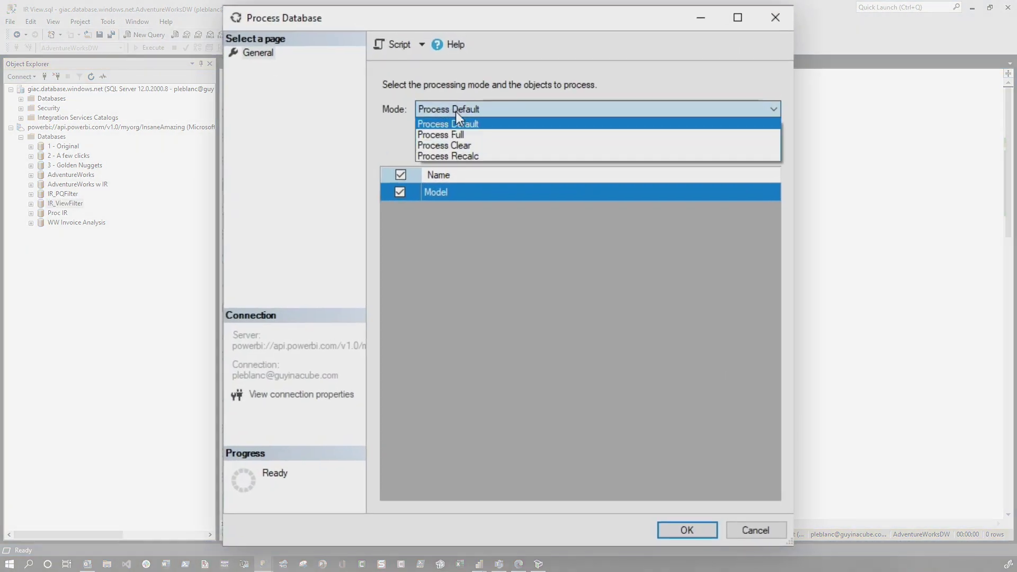
left_click(461, 156)
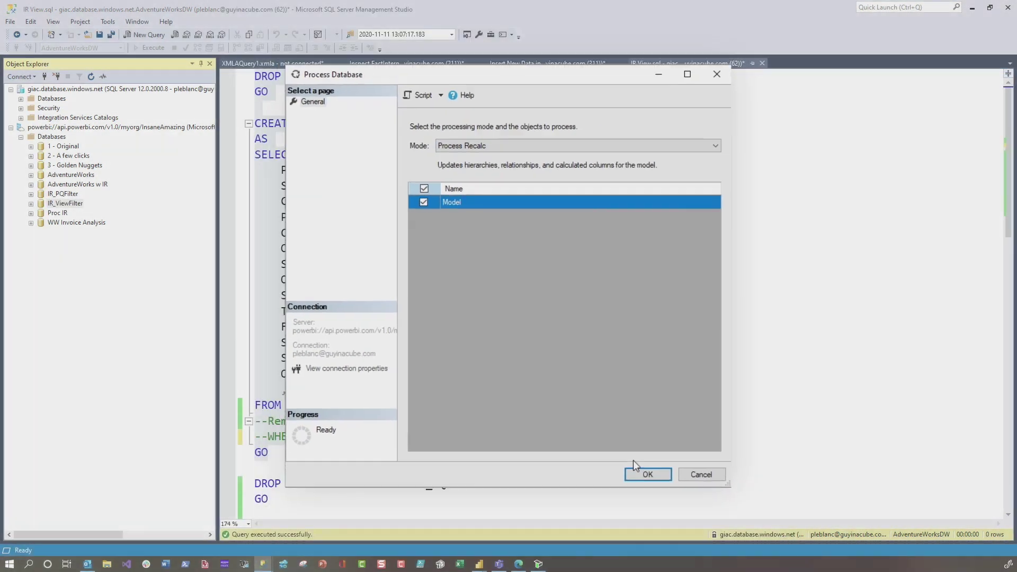
left_click(646, 473)
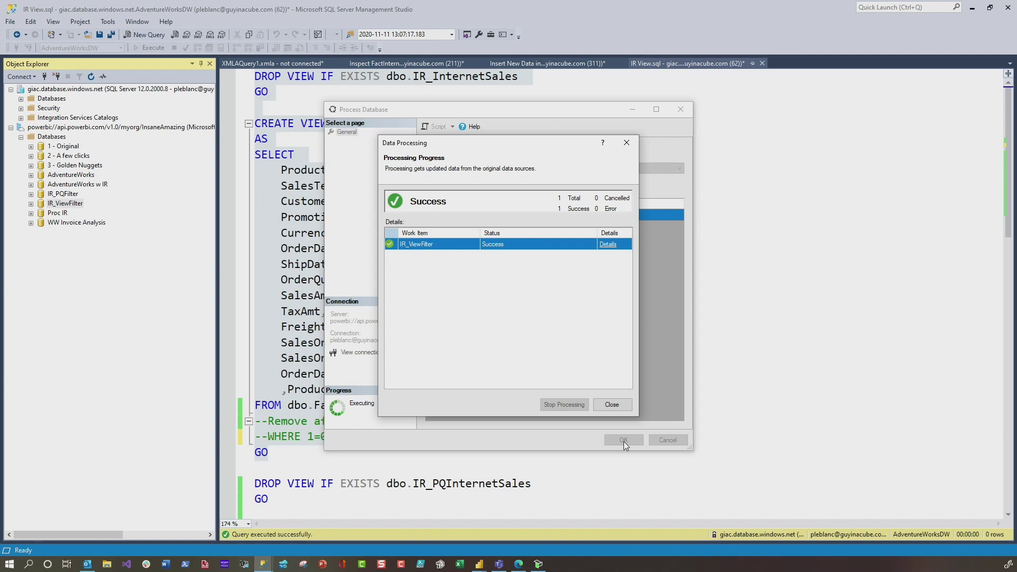
left_click(611, 406)
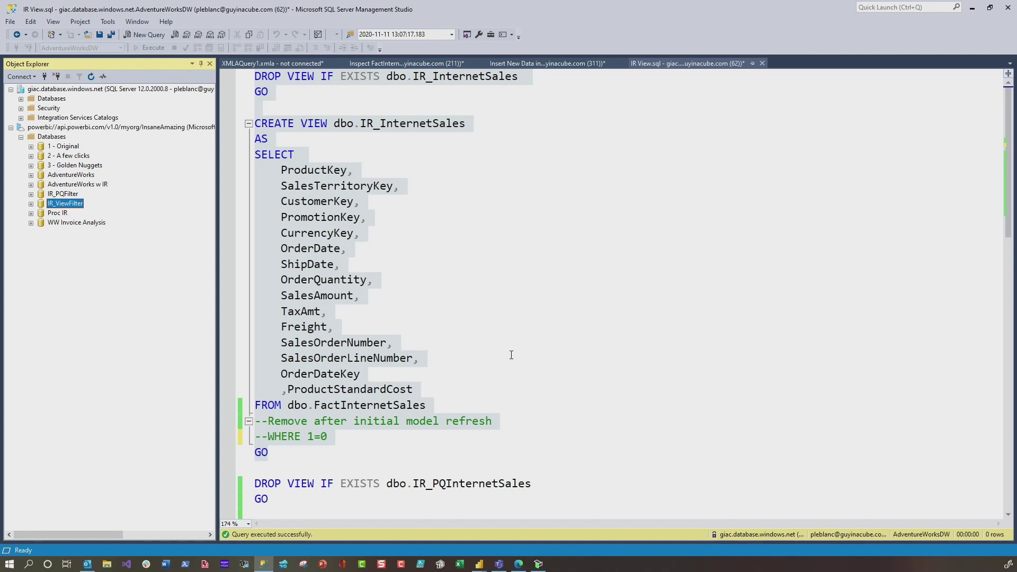
Step: Refresh the Power BI report so the chart shows February and March Total Sales
key("alt+Tab")
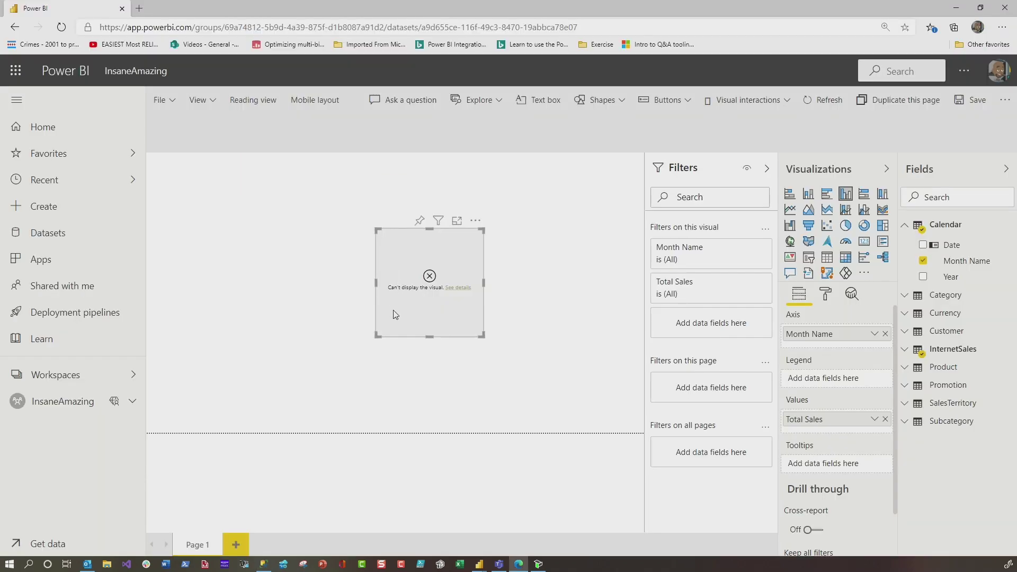
left_click(300, 334)
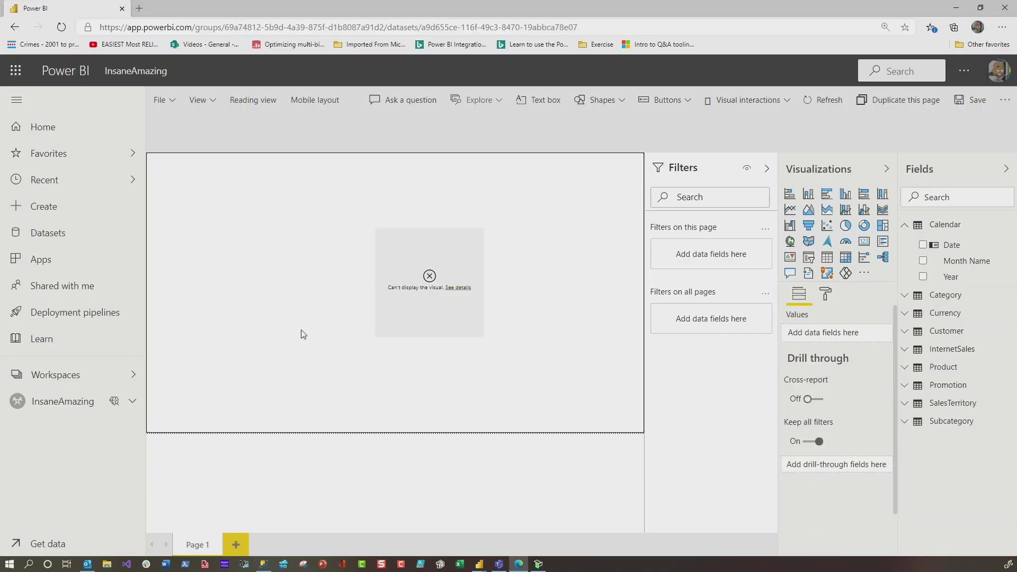
left_click(816, 100)
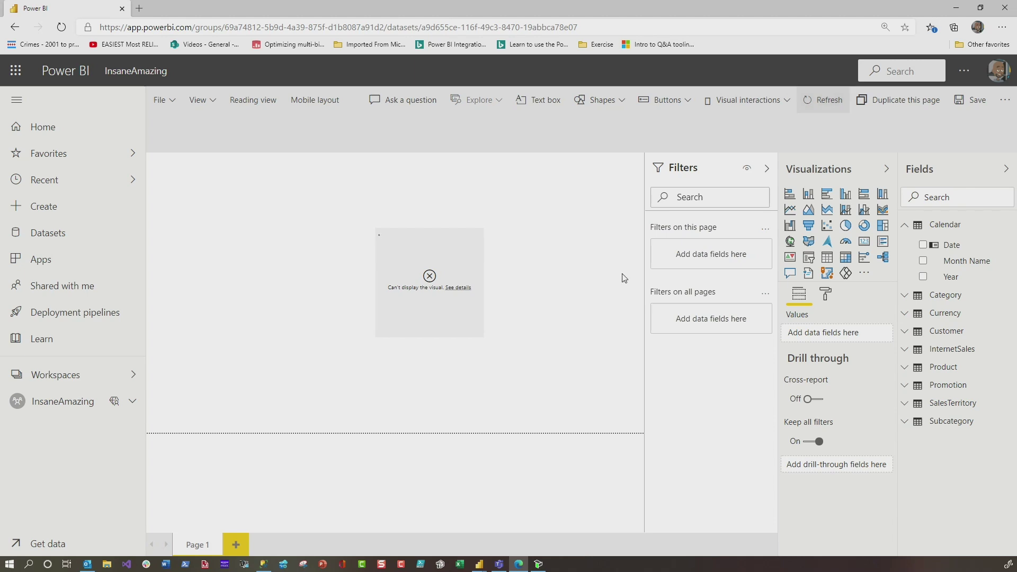
left_click(475, 310)
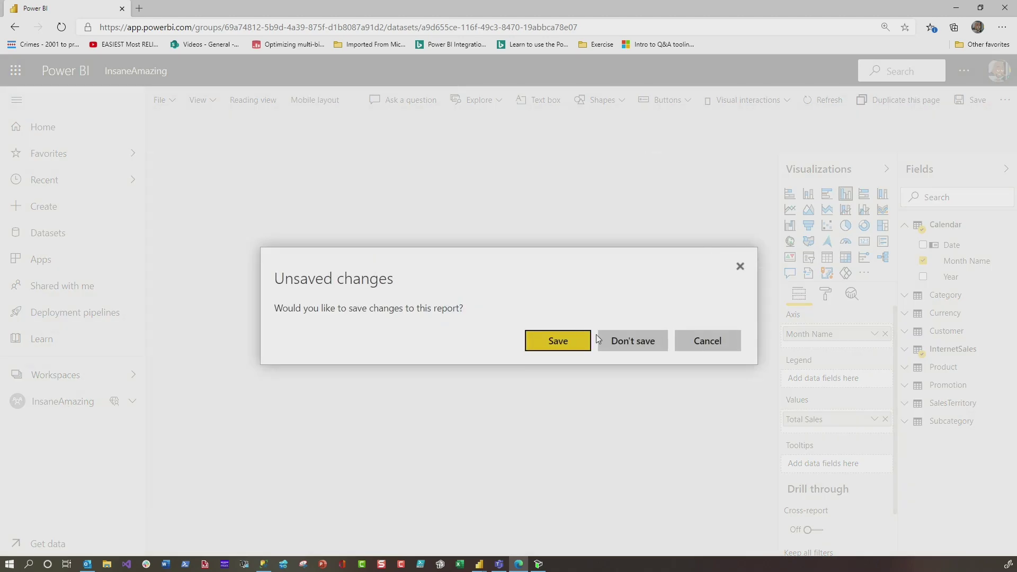
Step: Discard the report without saving and start an on-demand refresh of IR_ViewFilter
left_click(630, 341)
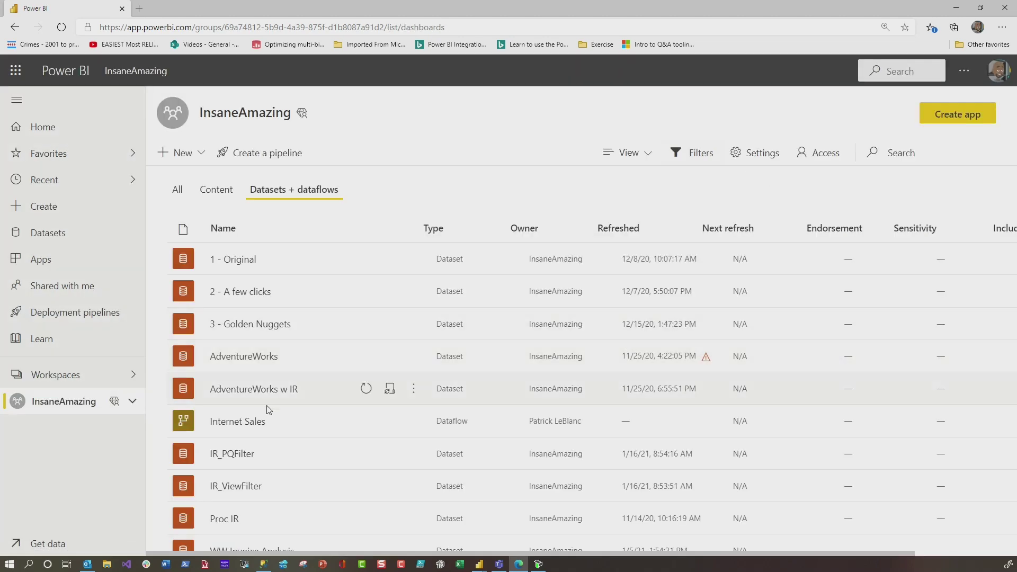
scroll(342, 444, "down", 1)
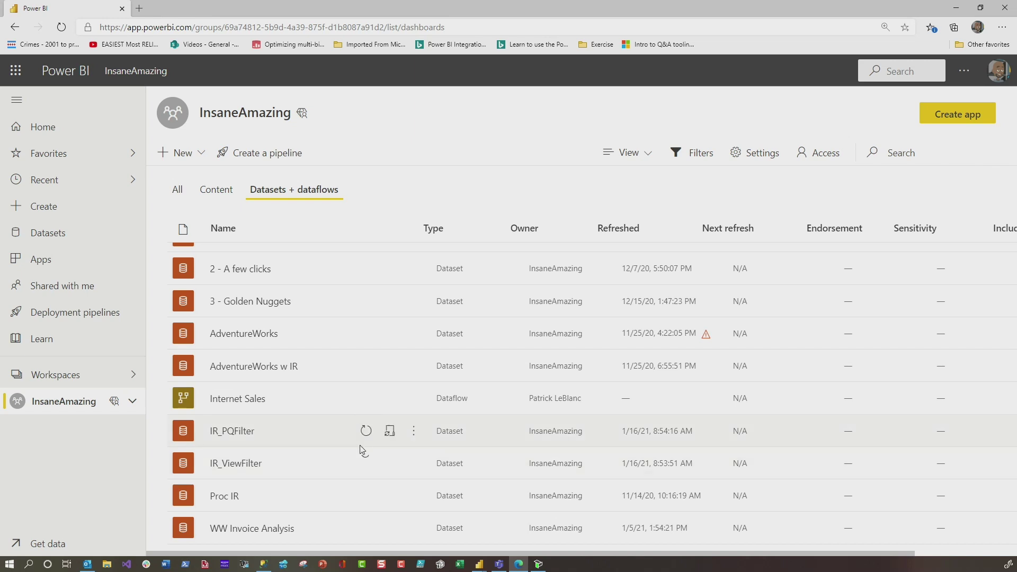
left_click(366, 464)
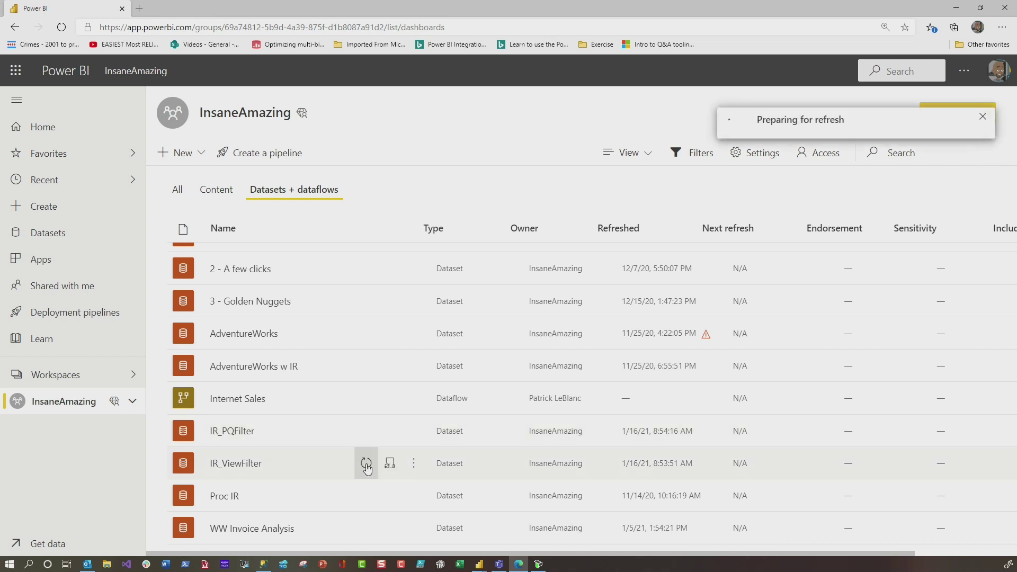
Step: Check IR_ViewFilter's refresh history until the new on-demand refresh shows completed
left_click(390, 464)
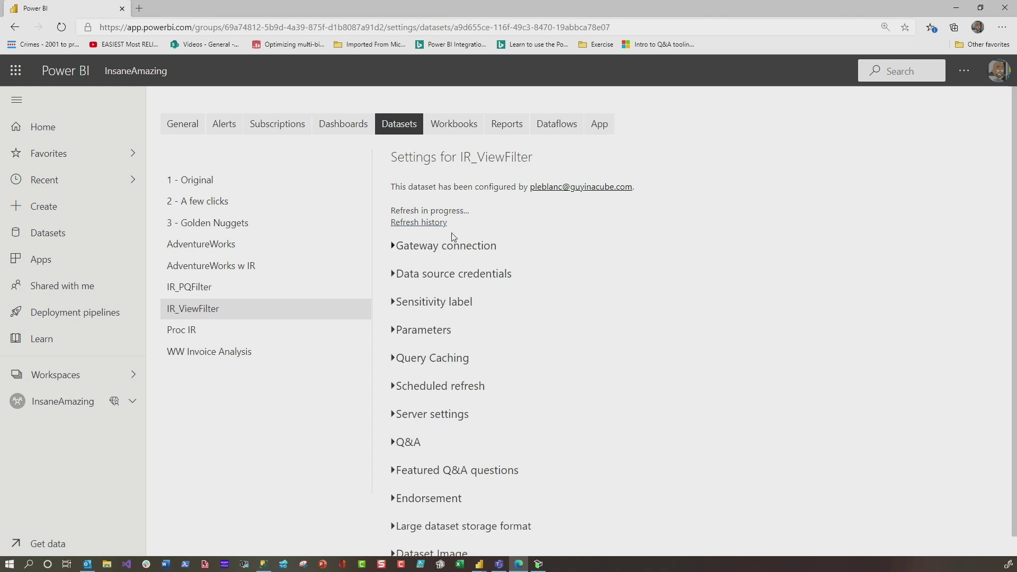
left_click(418, 222)
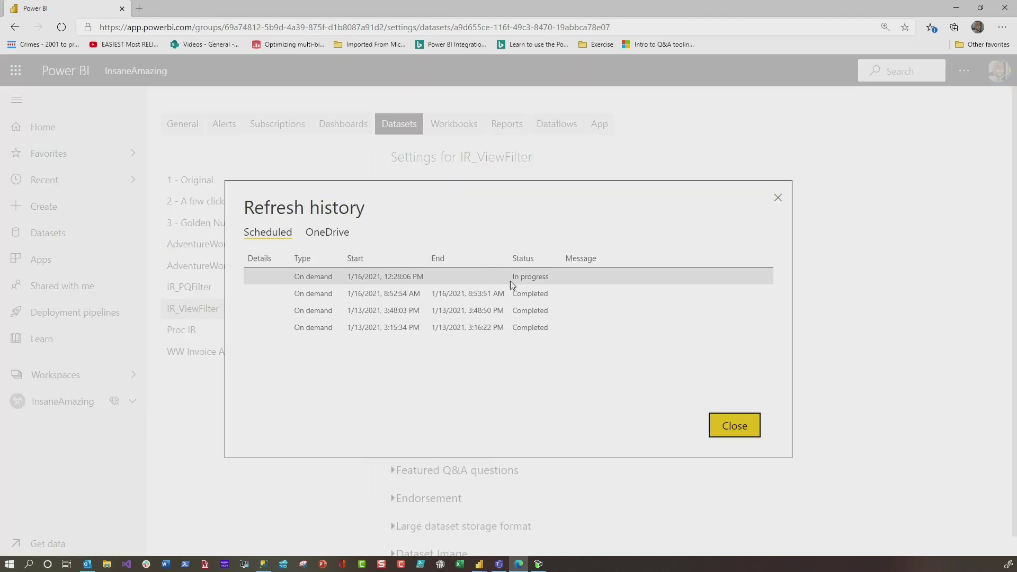
left_click(729, 438)
left_click(430, 223)
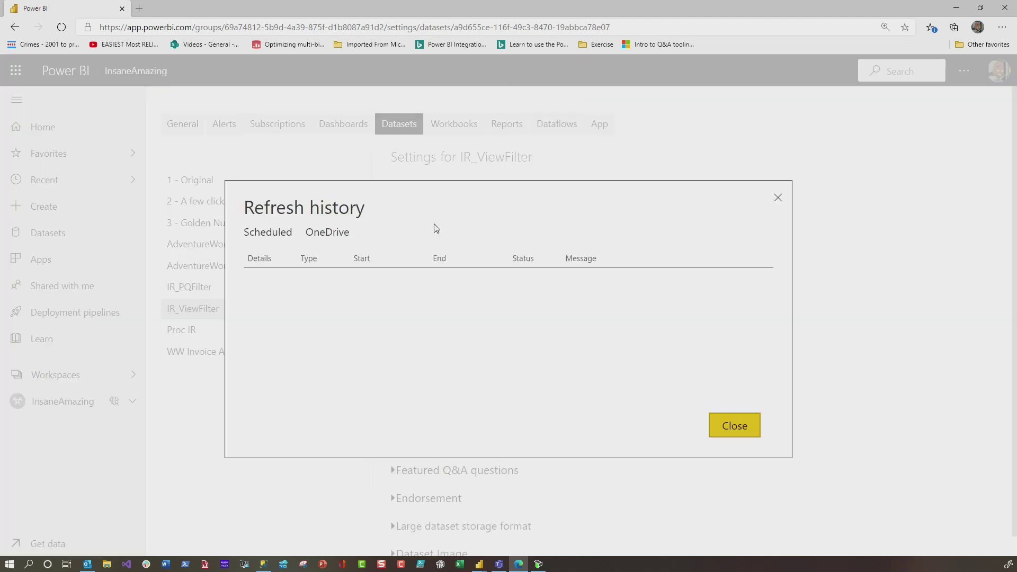
left_click(734, 426)
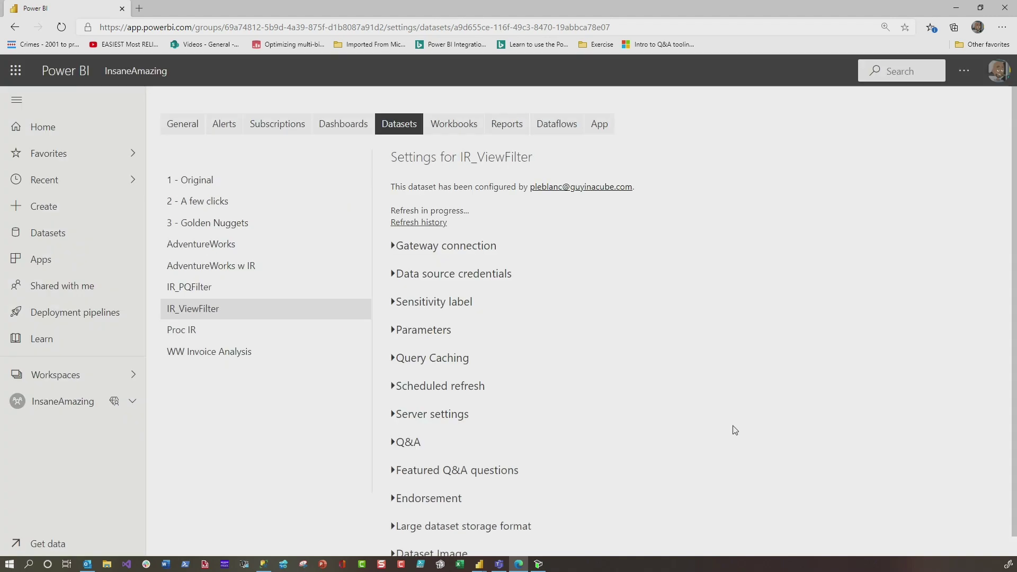
left_click(404, 223)
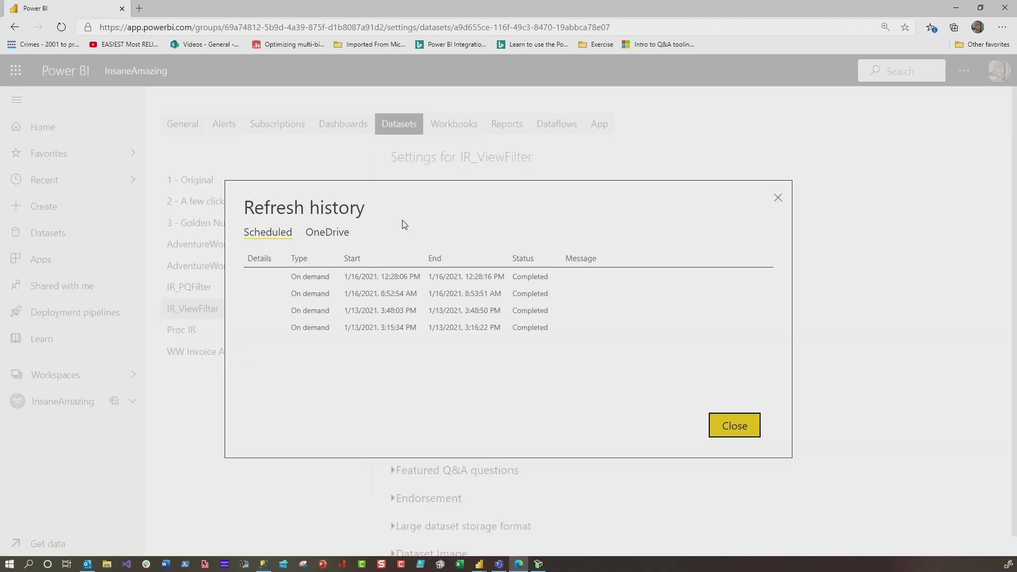
left_click(733, 427)
left_click(262, 564)
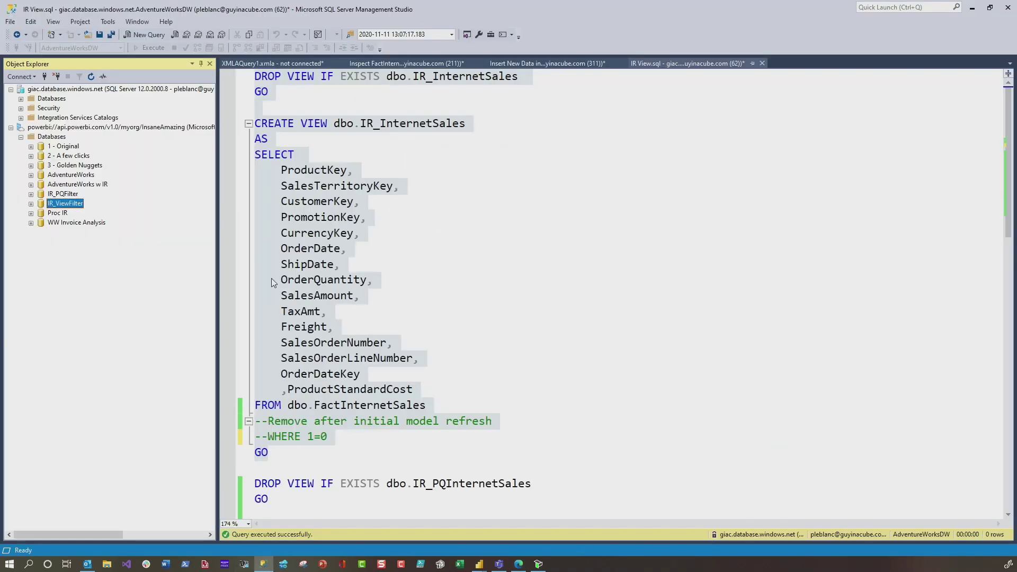
Step: Expand IR_ViewFilter and view InternetSales' partitions, showing 2021Q101 newly processed with 2592 rows
left_click(31, 204)
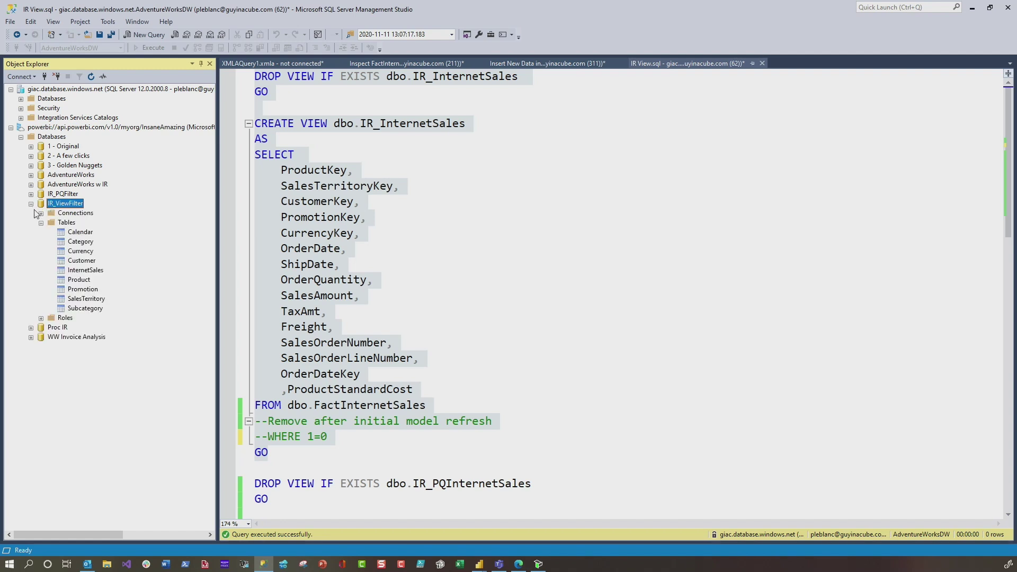
right_click(95, 270)
left_click(114, 305)
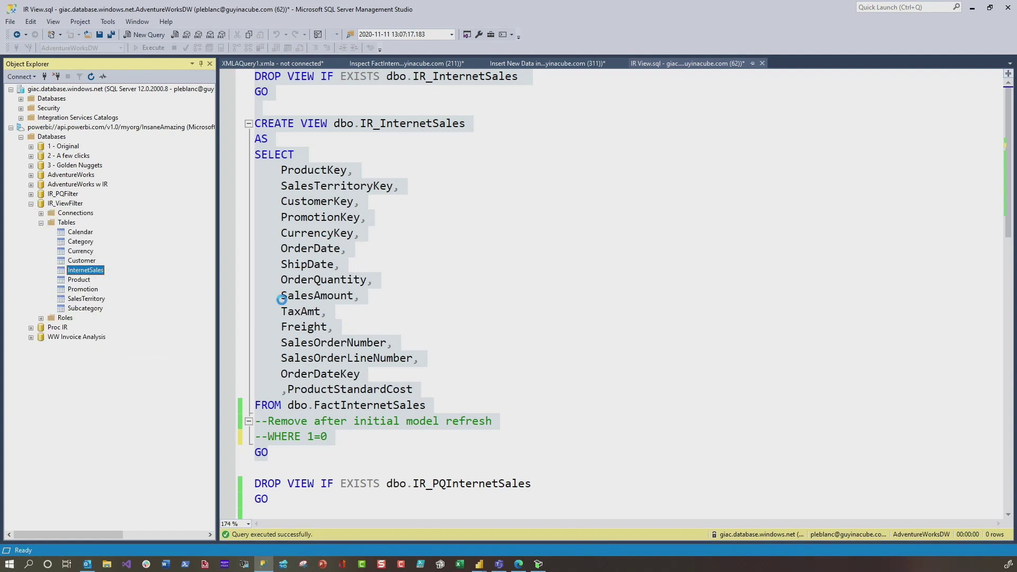